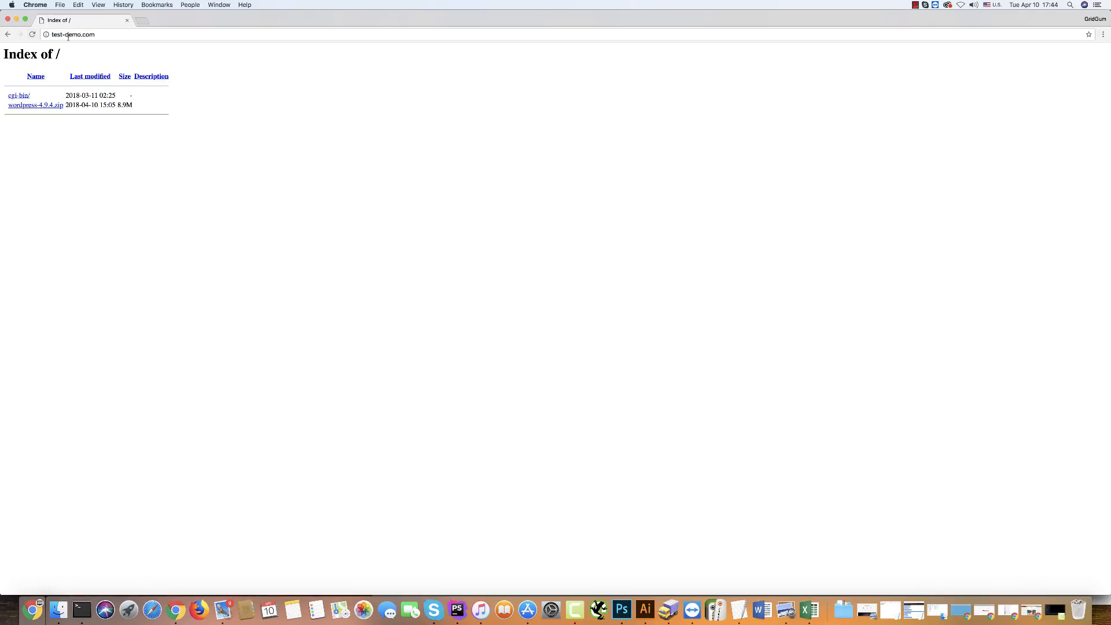
Open the cPanel login by adding port 2082 to the test-demo.com address.
click(101, 35)
click(116, 33)
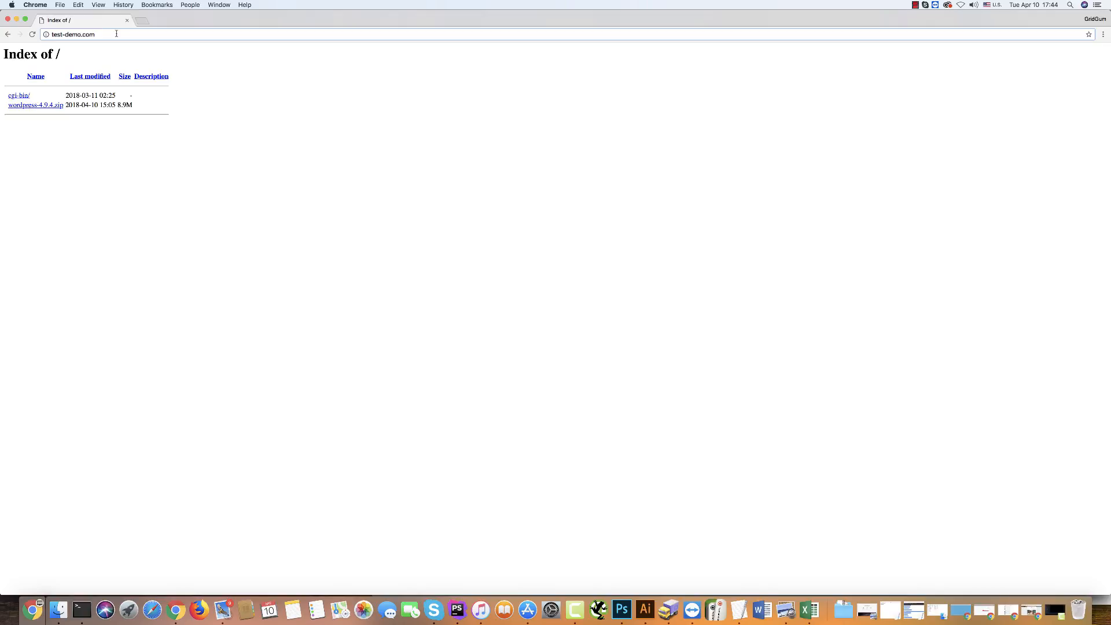
text(:2082)
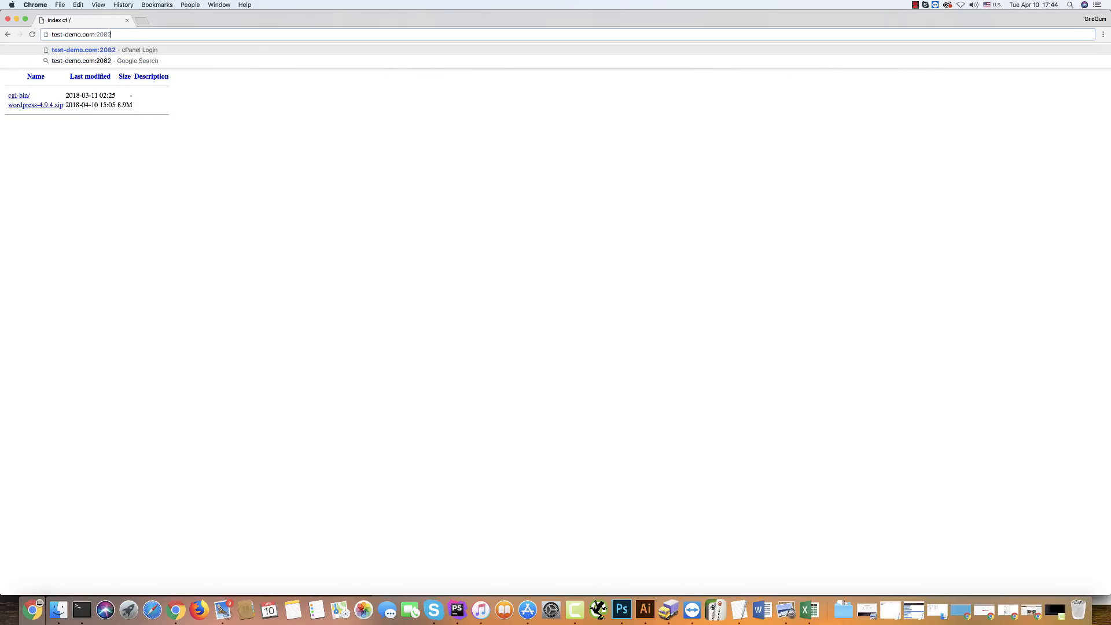
key(Return)
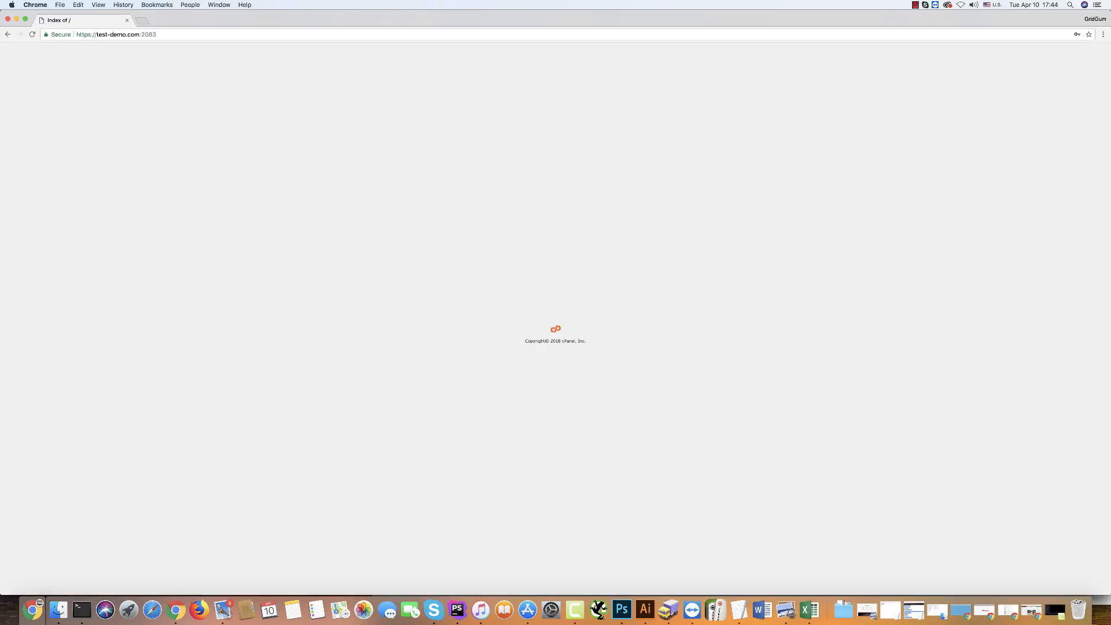
Open the MySQL Databases section from the cPanel home page.
click(569, 227)
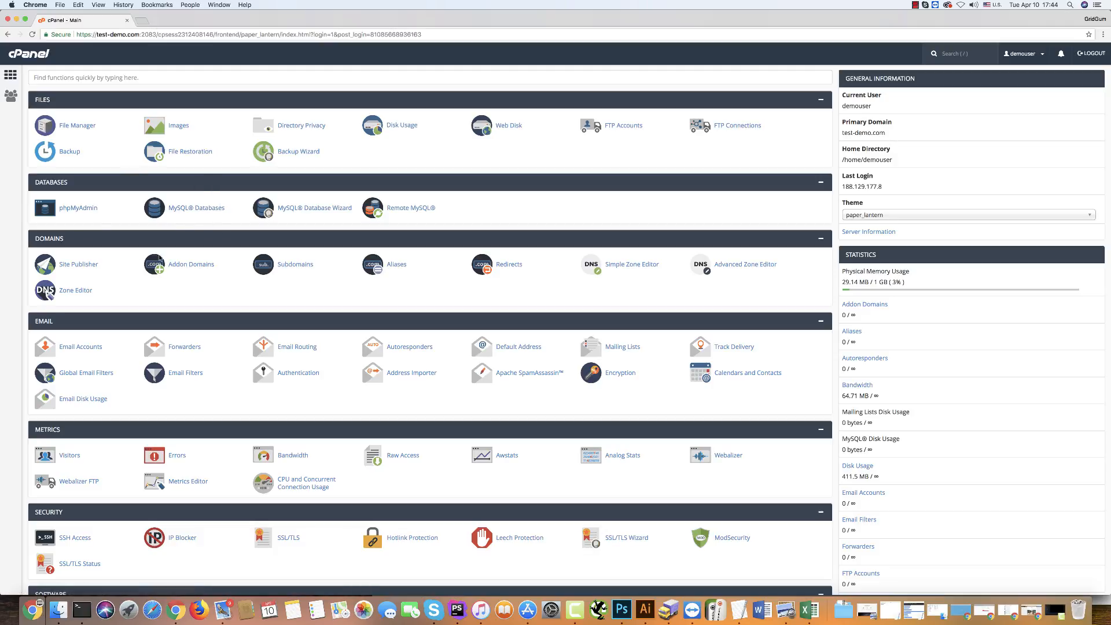
click(174, 209)
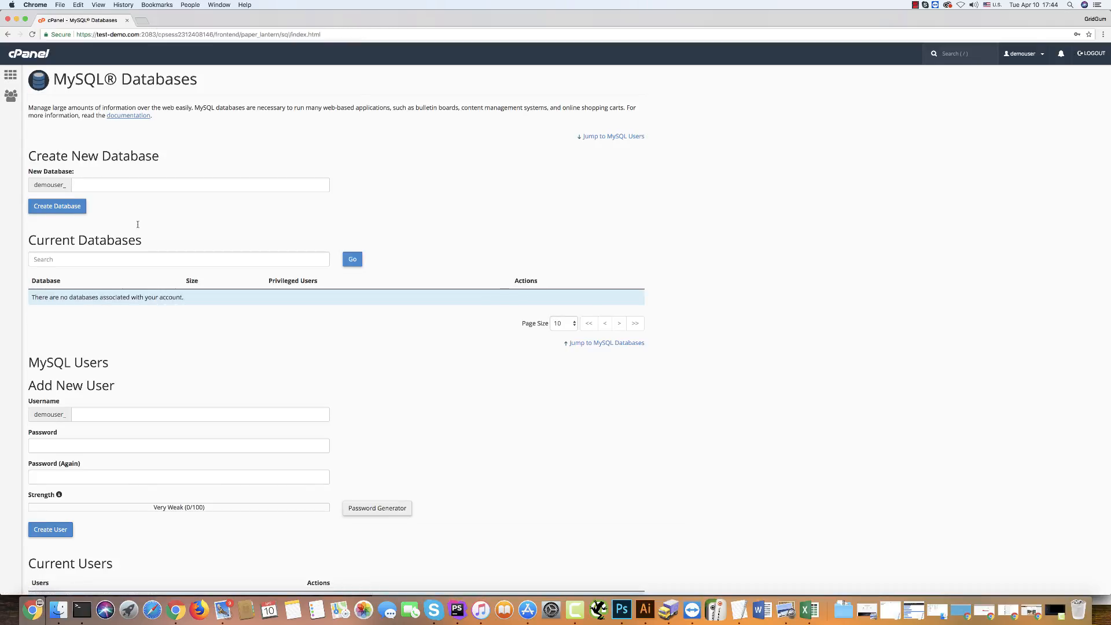
Create a new database named transport and return to the databases page.
click(81, 185)
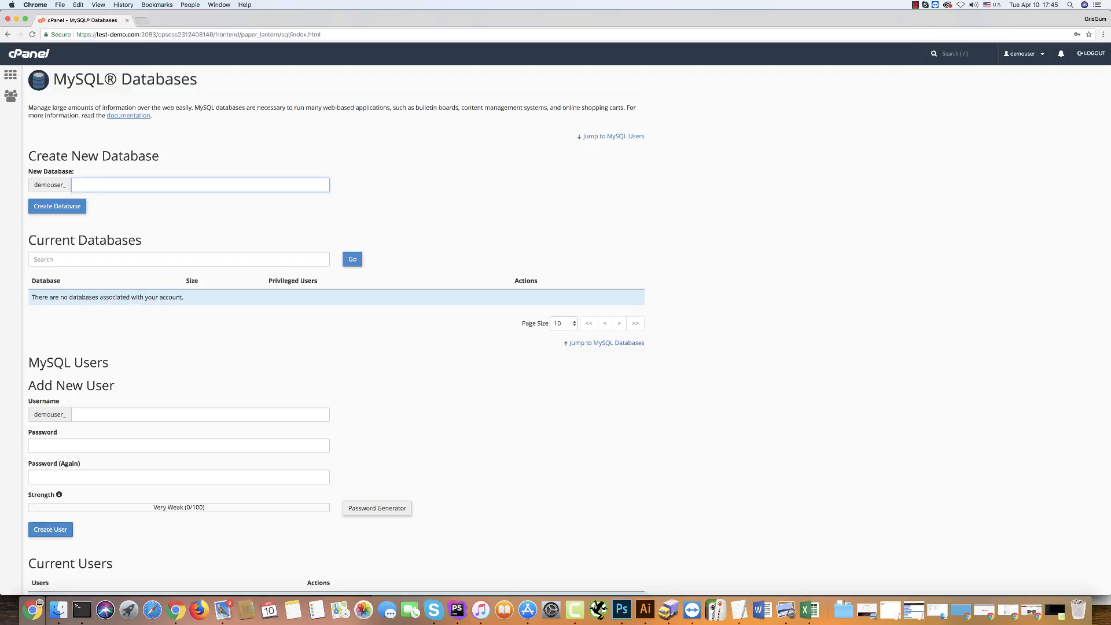
text(transp)
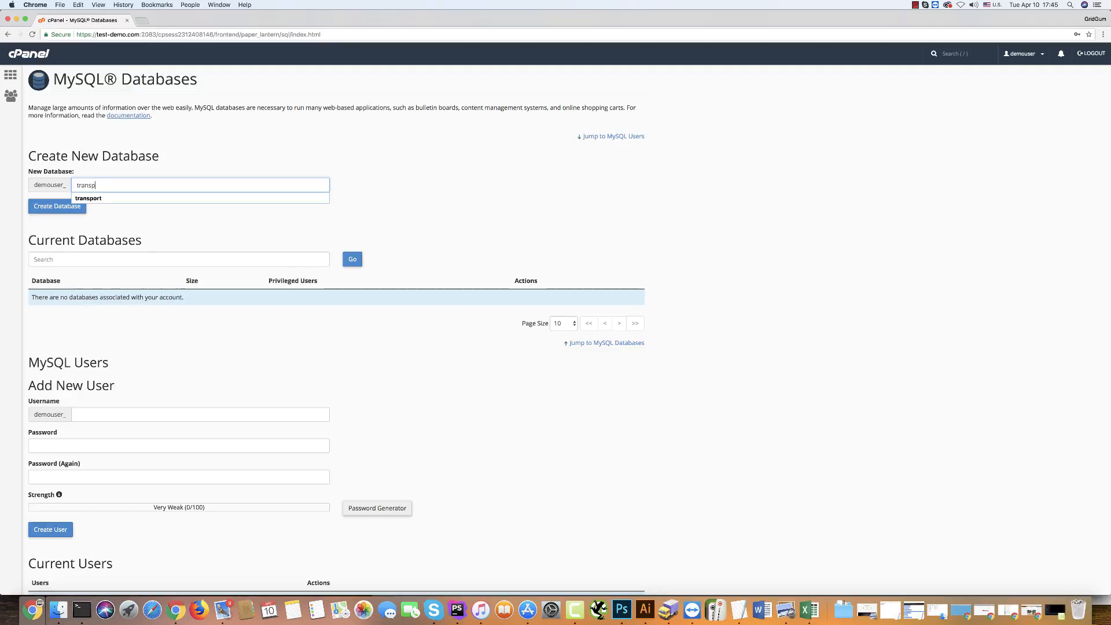
text(ort)
key(Return)
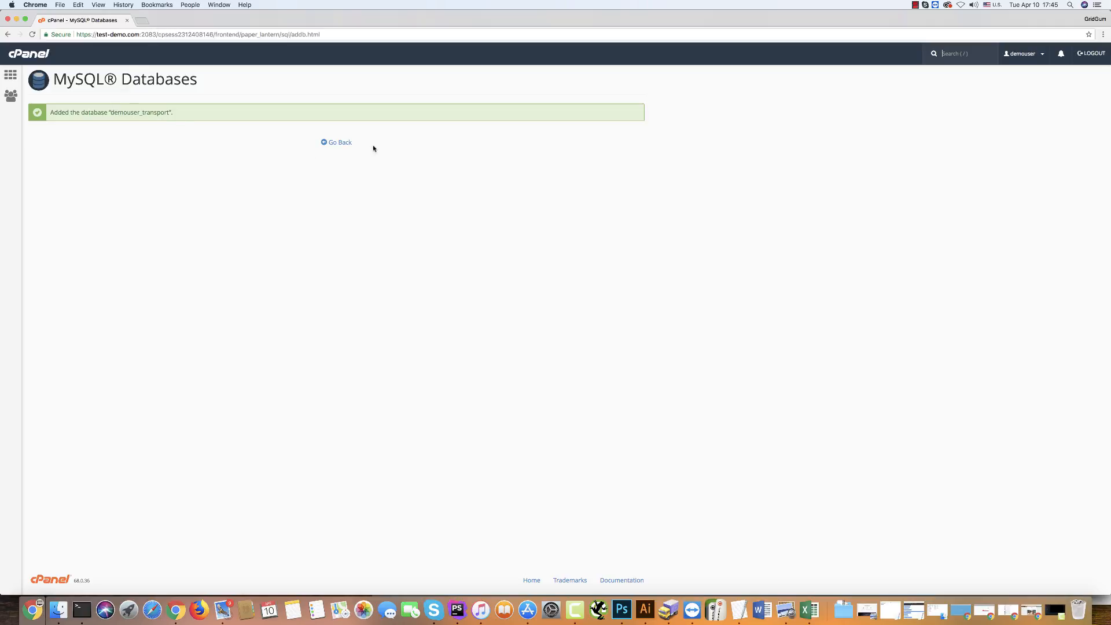
click(335, 143)
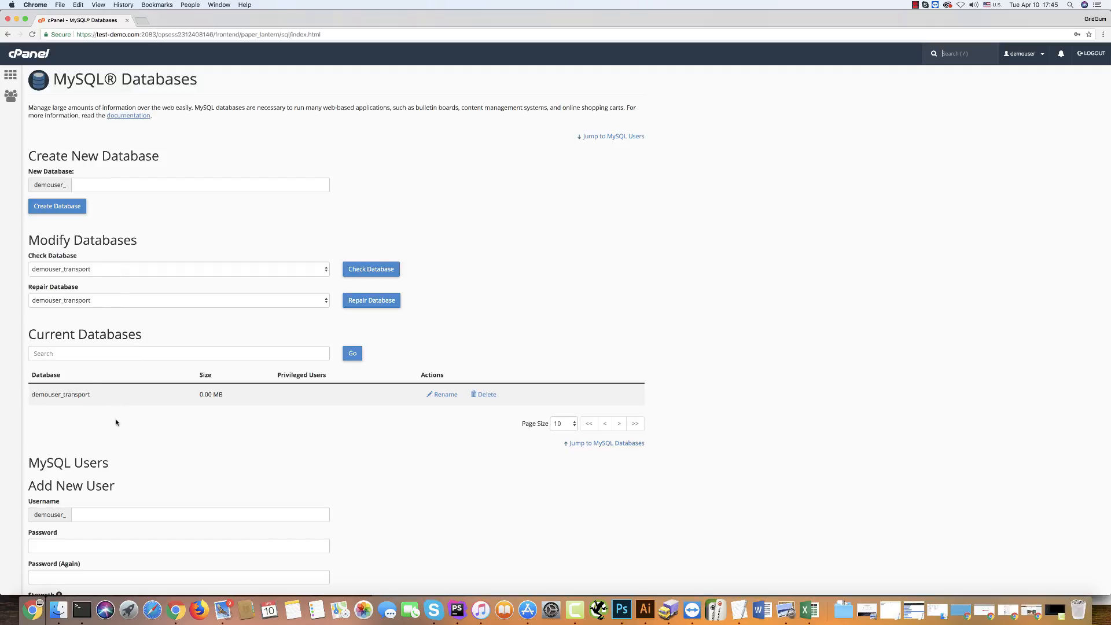
Create a MySQL user named george, entering the account password in both password fields.
scroll(115, 422, down, 3)
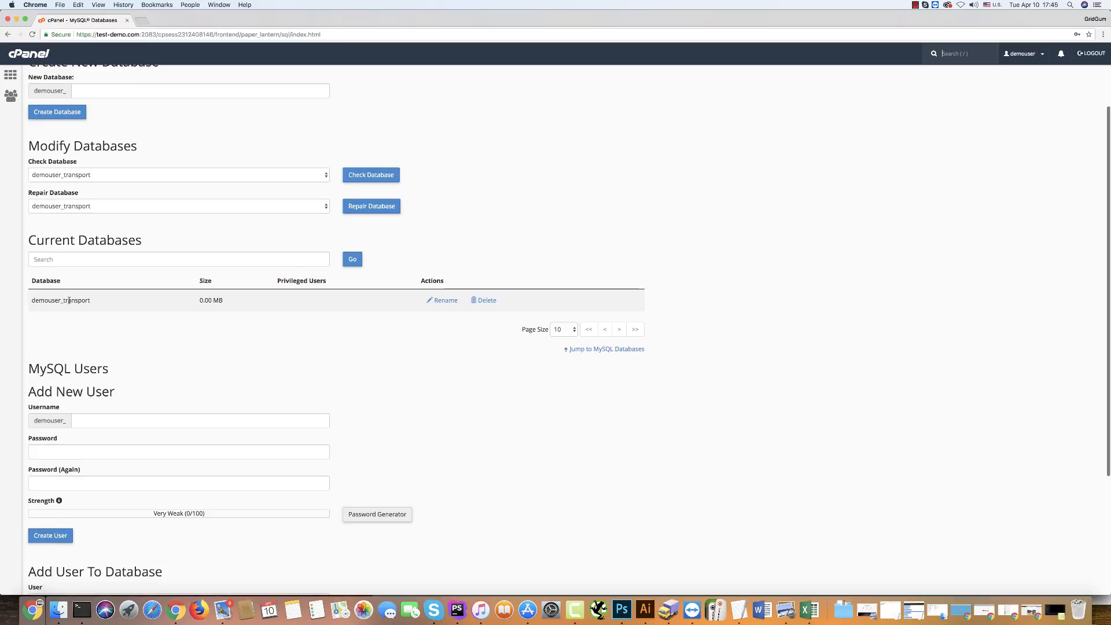
click(92, 420)
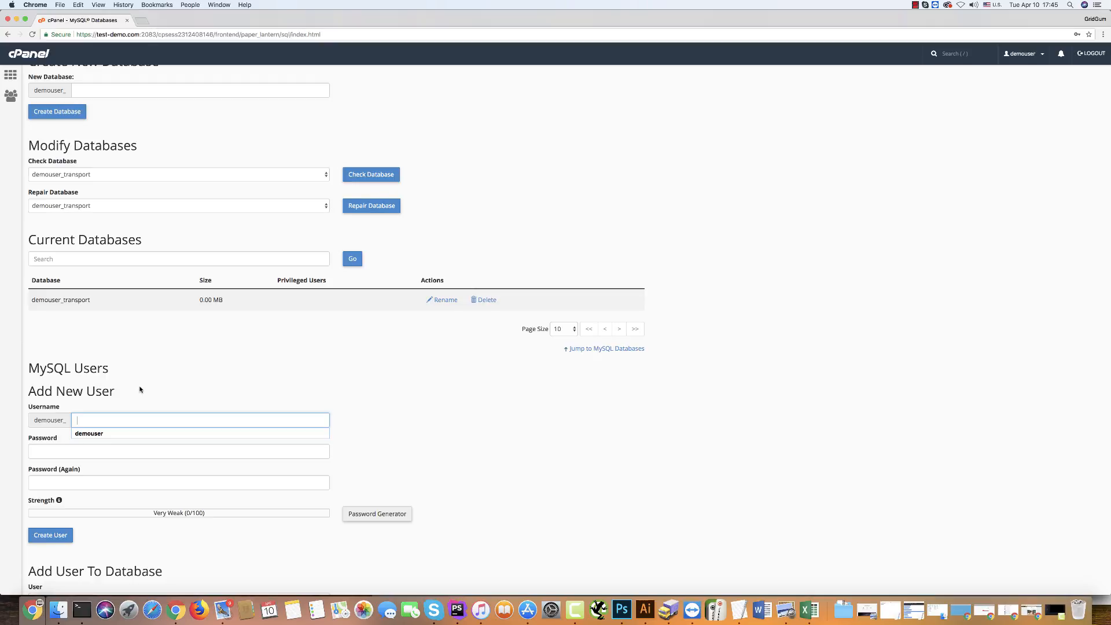
text(wordpre)
key(super+a)
text(george)
click(59, 452)
text(password)
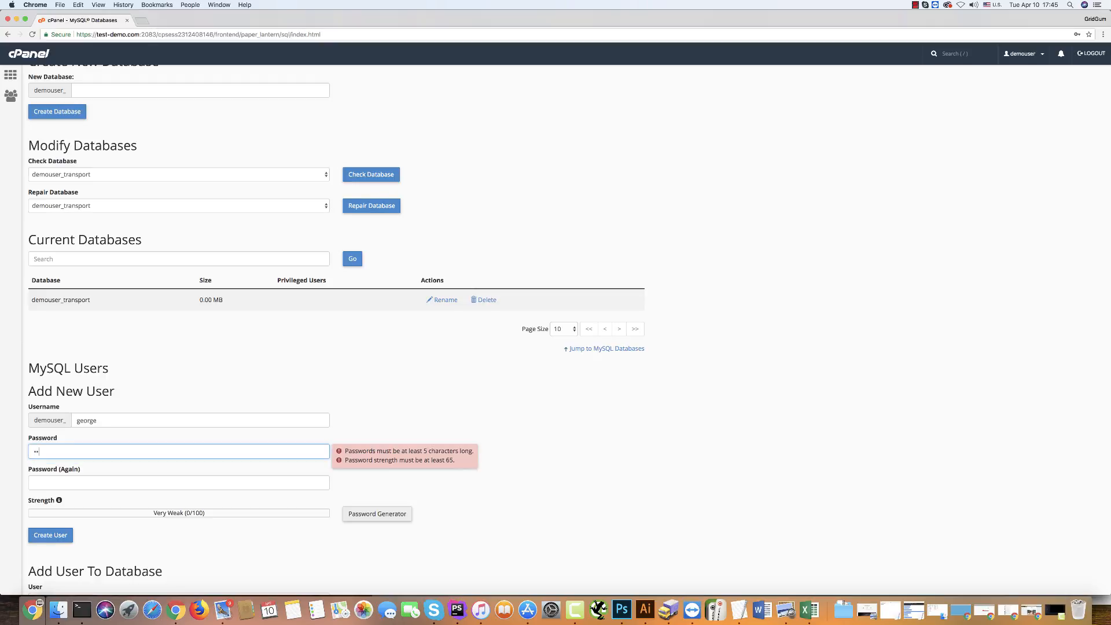
click(47, 481)
text(password)
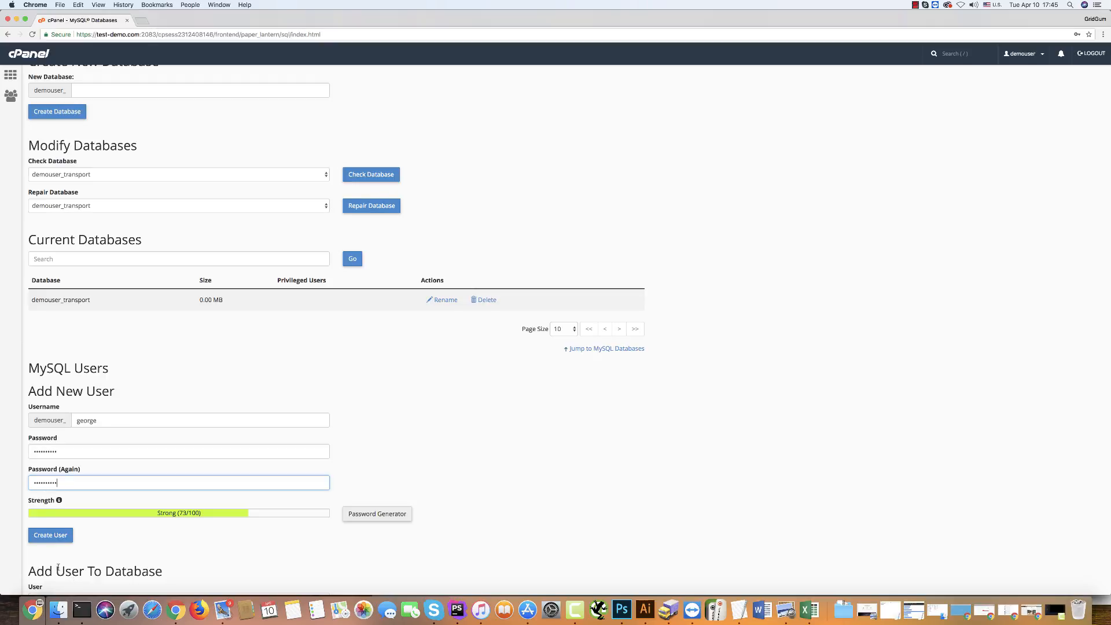
click(49, 536)
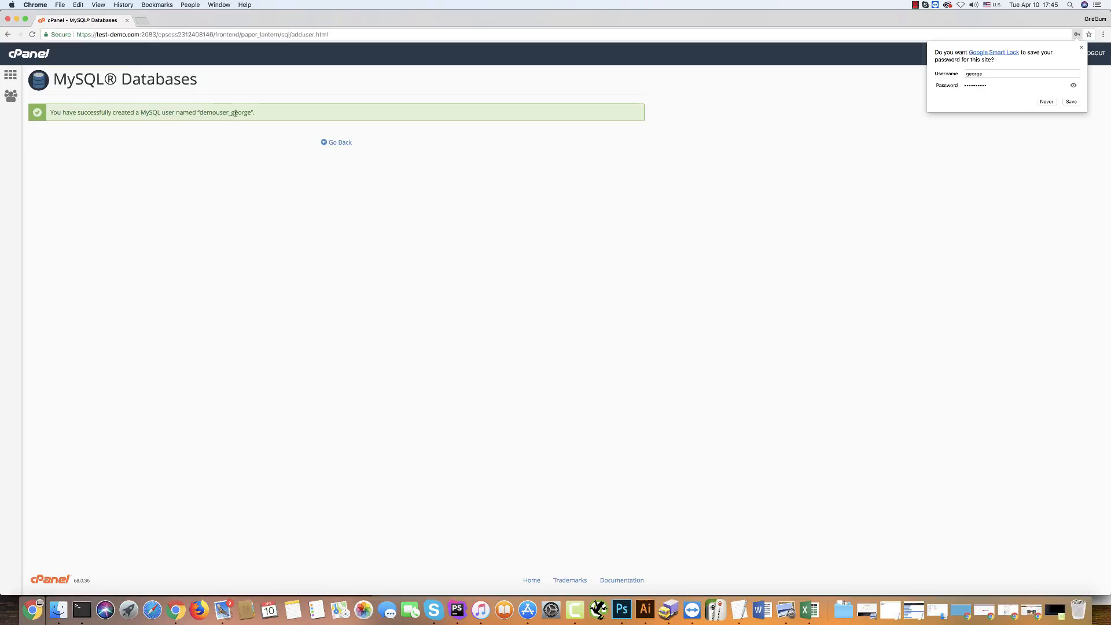
Add user demouser_george to database demouser_transport.
click(338, 142)
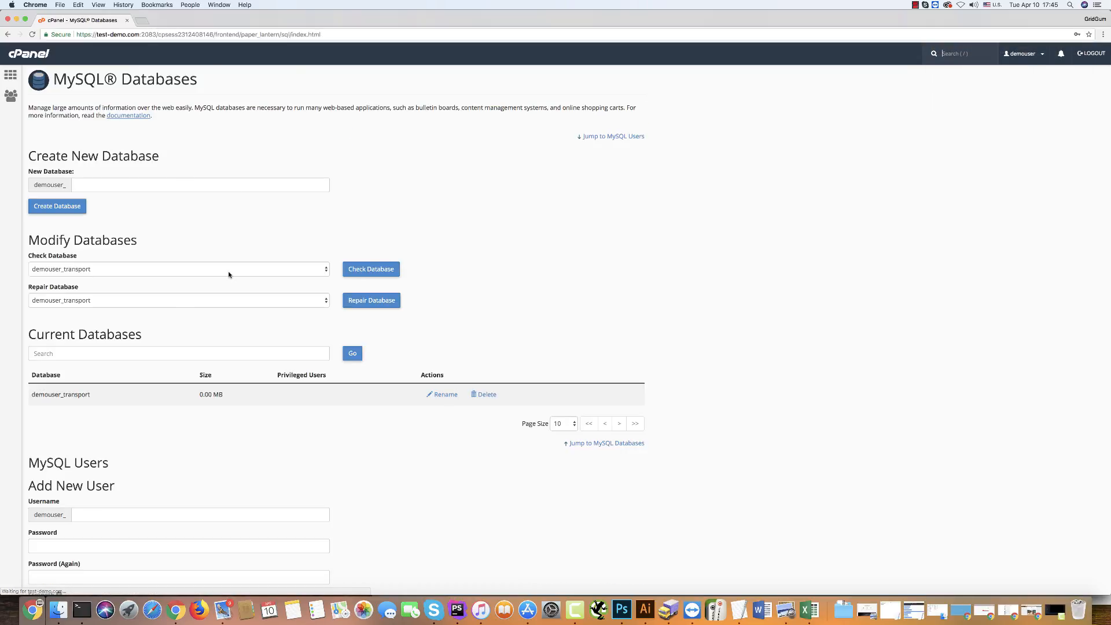
scroll(144, 471, down, 5)
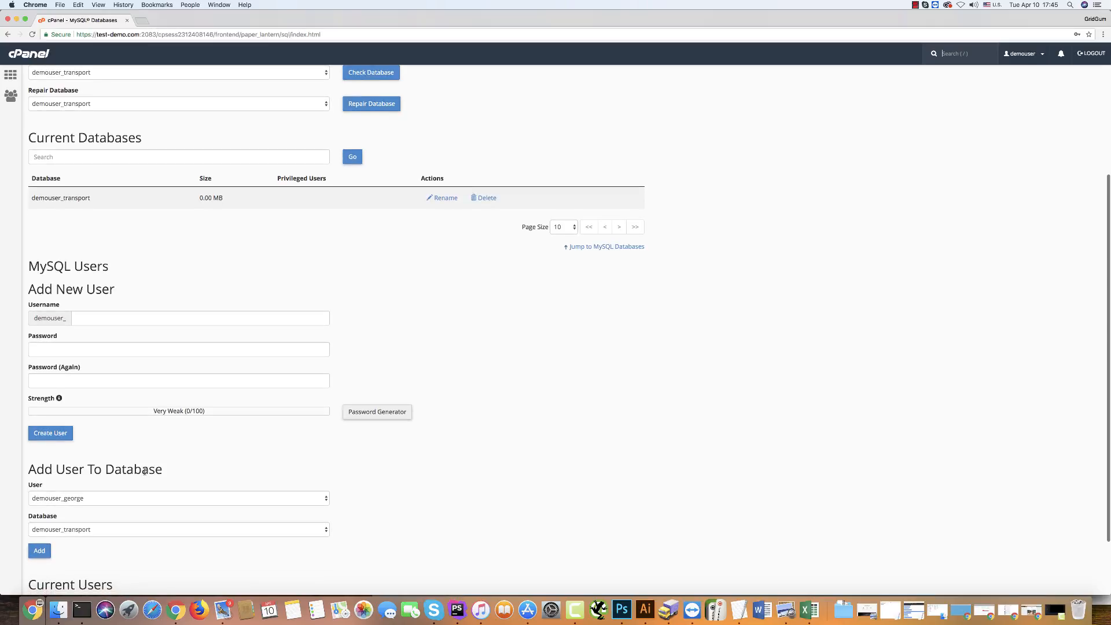
scroll(127, 483, down, 2)
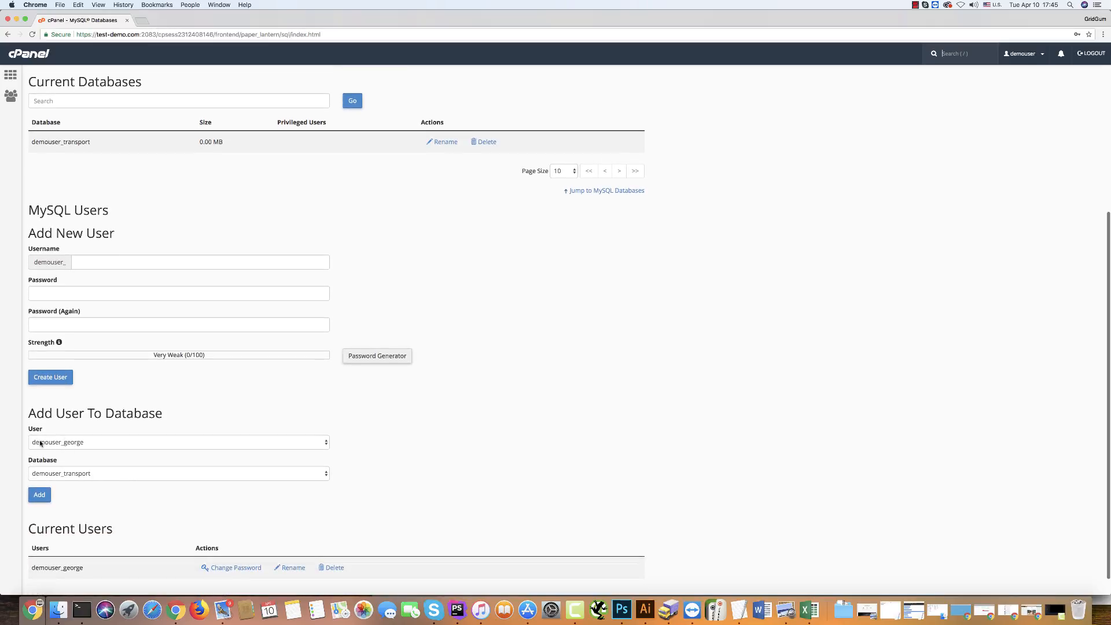
click(55, 444)
click(67, 442)
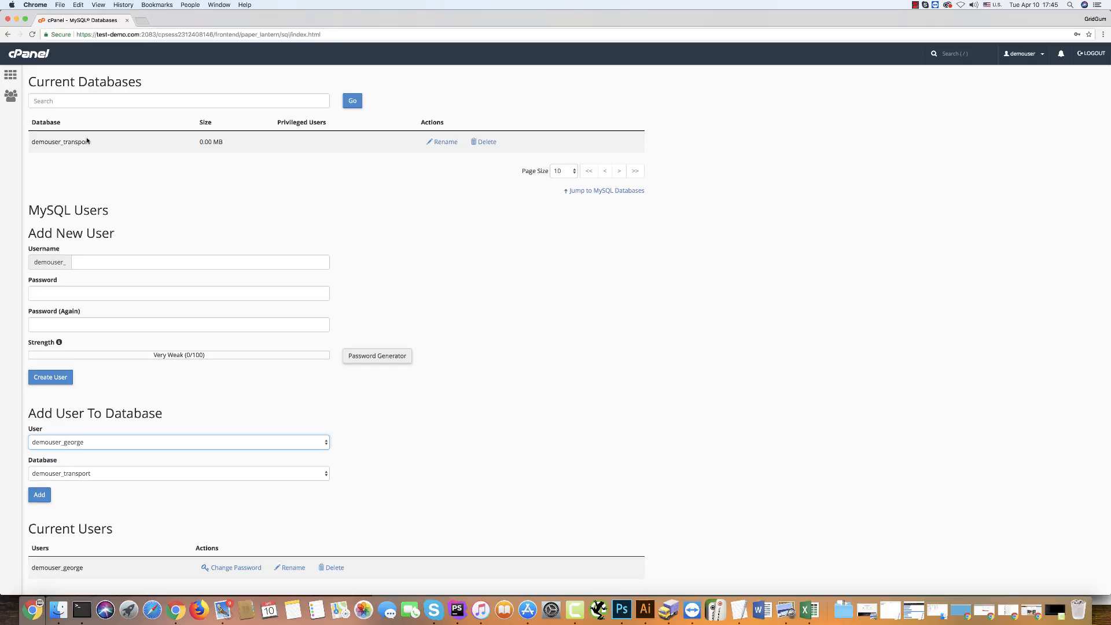
click(74, 473)
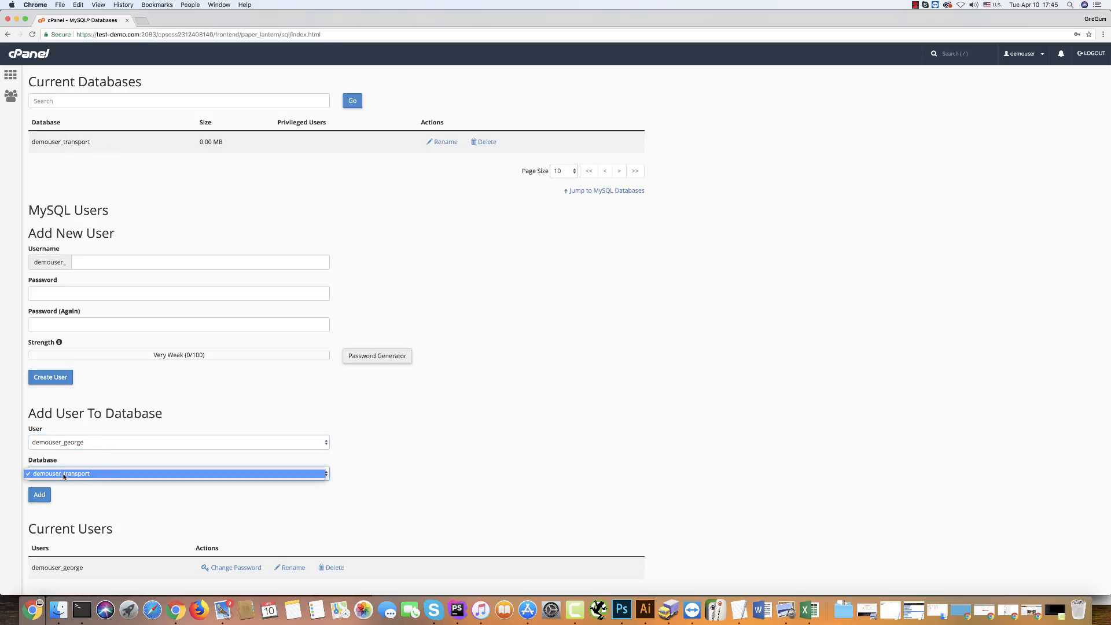
click(74, 473)
click(39, 494)
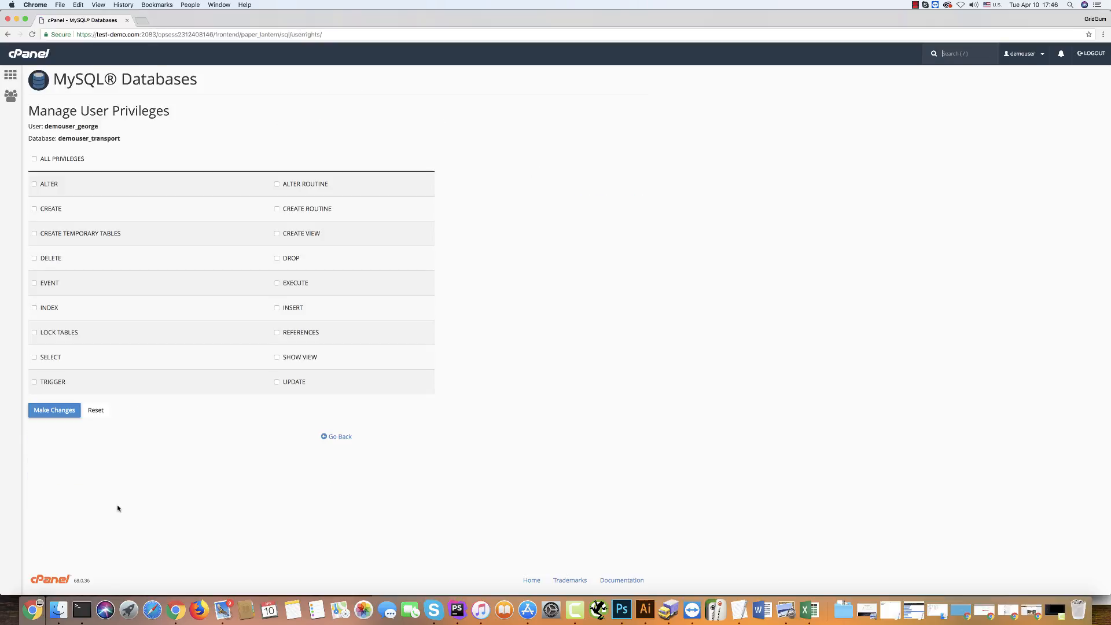
Grant the user all privileges on the database, save the changes and go back.
click(35, 155)
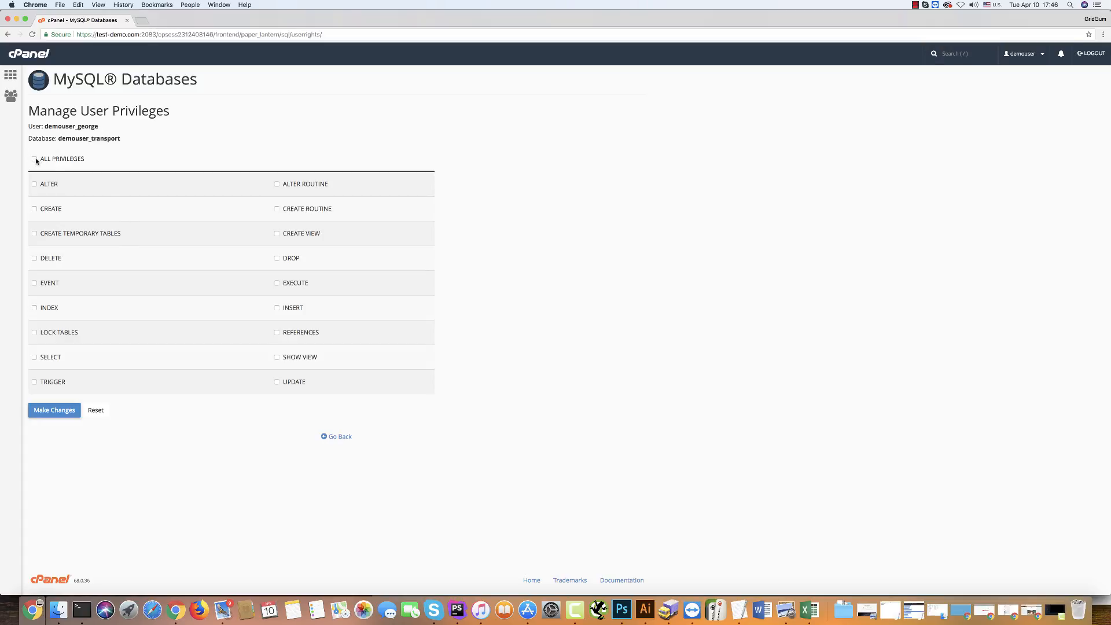
click(35, 160)
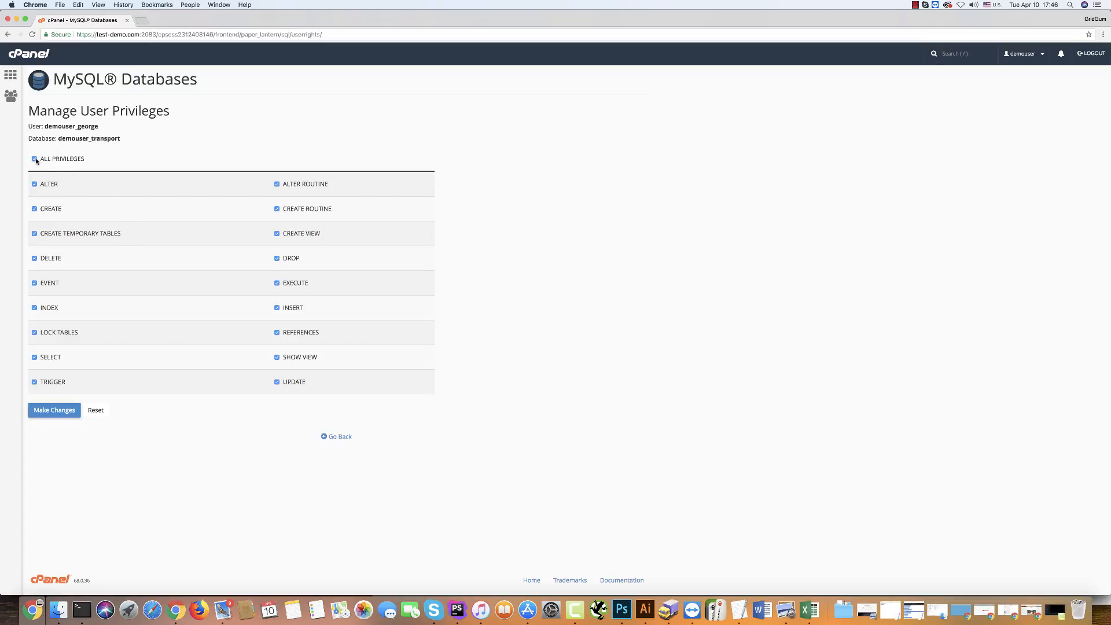
click(58, 412)
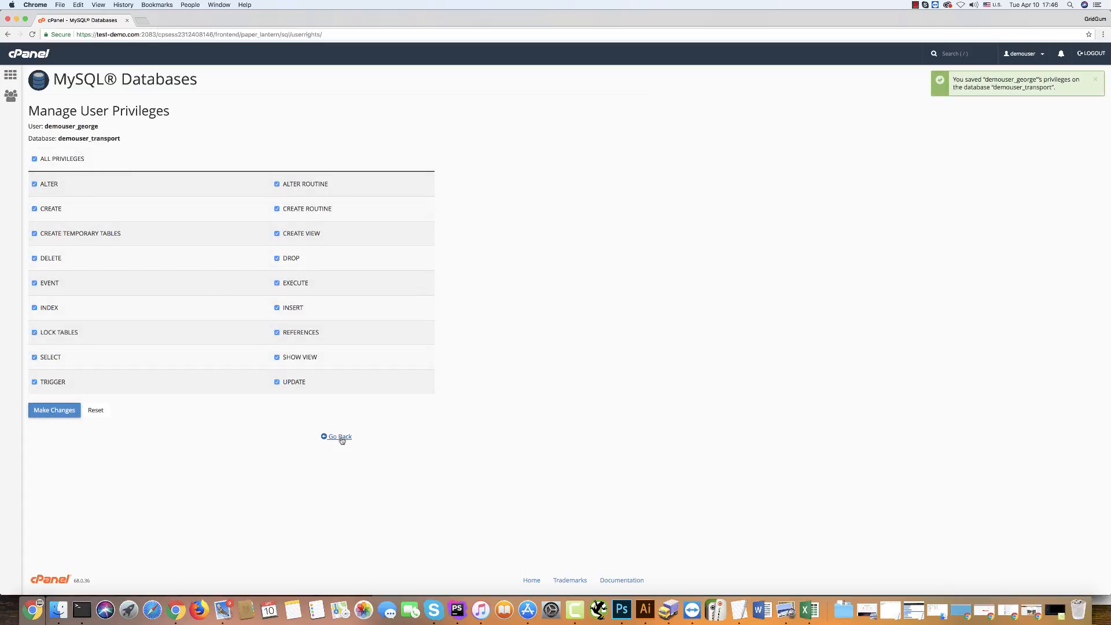
click(340, 438)
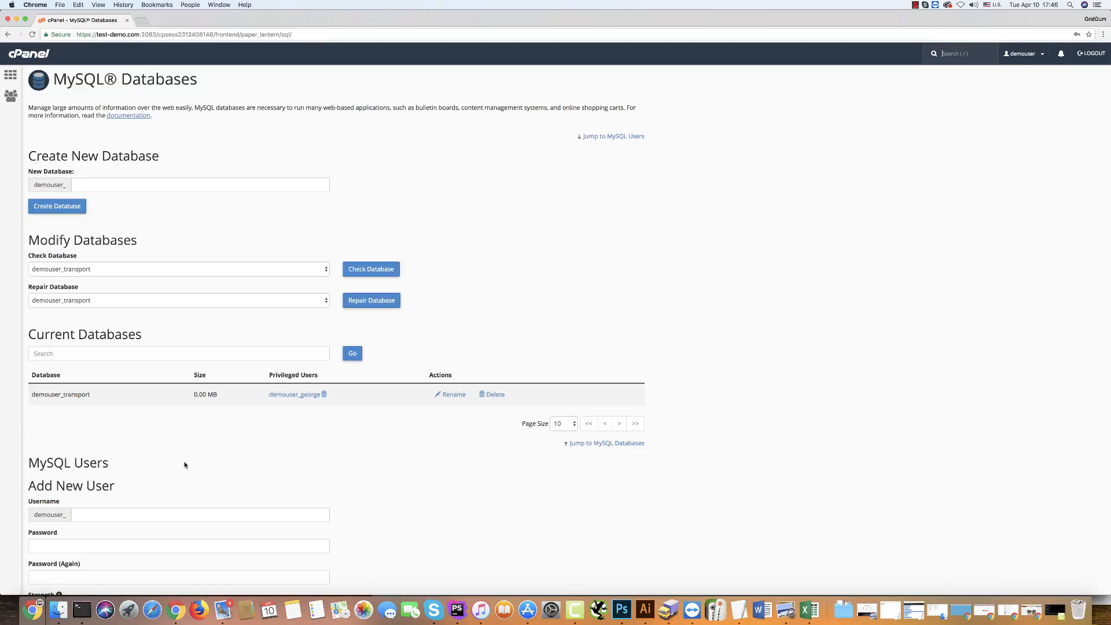
Highlight the full database name in the current databases list.
drag(30, 394, 93, 395)
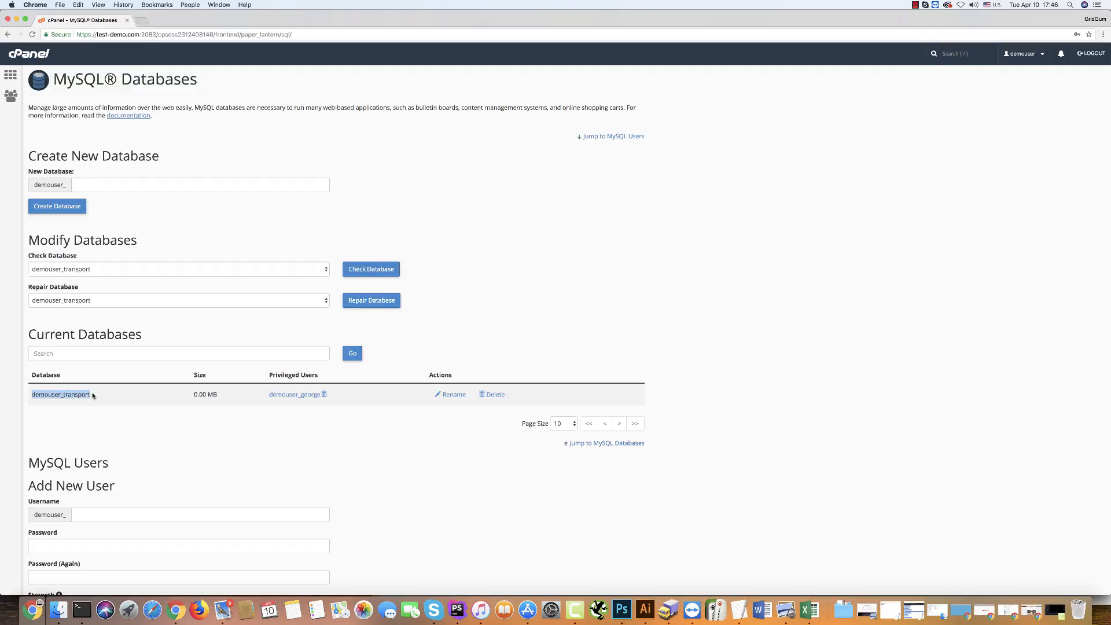
scroll(93, 396, down, 5)
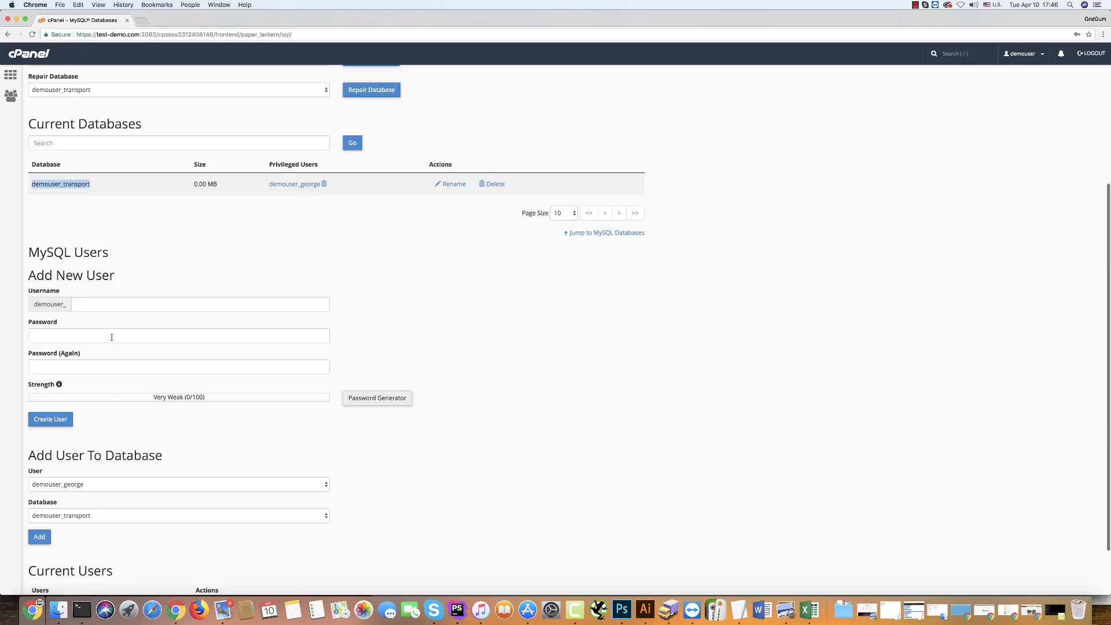
click(88, 218)
scroll(85, 217, up, 5)
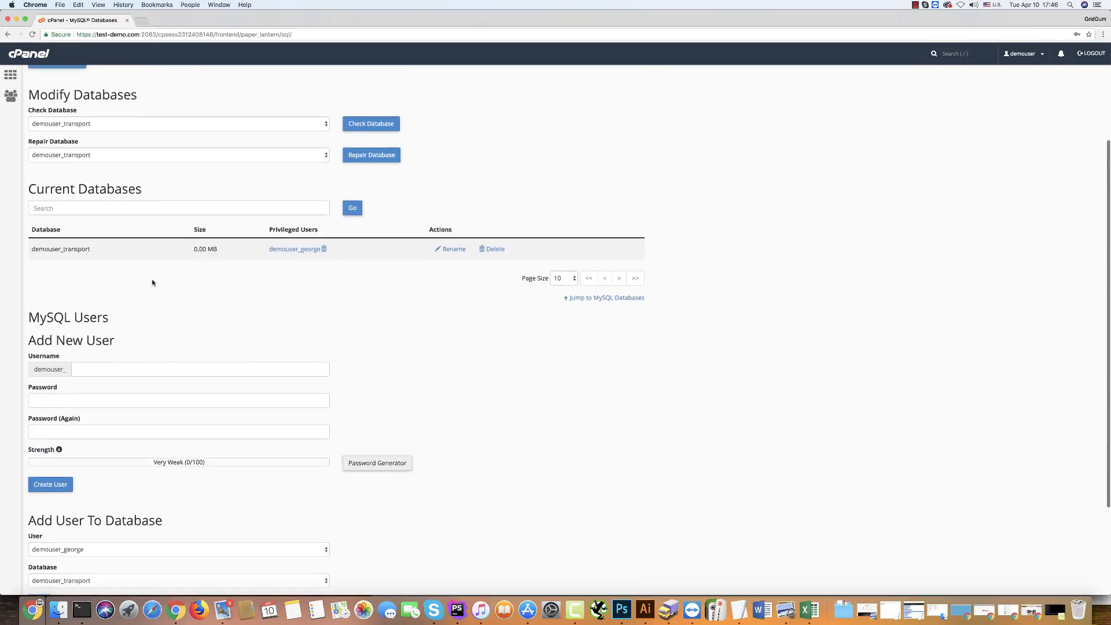
Open the File Manager from the cPanel home and enter the public_html folder.
click(11, 76)
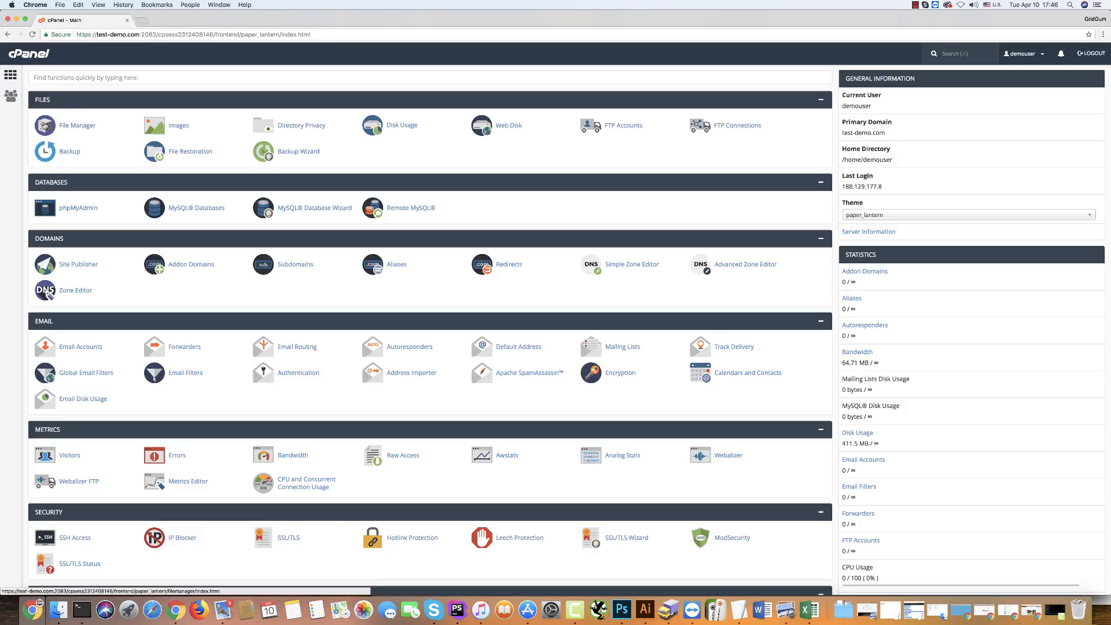
click(62, 126)
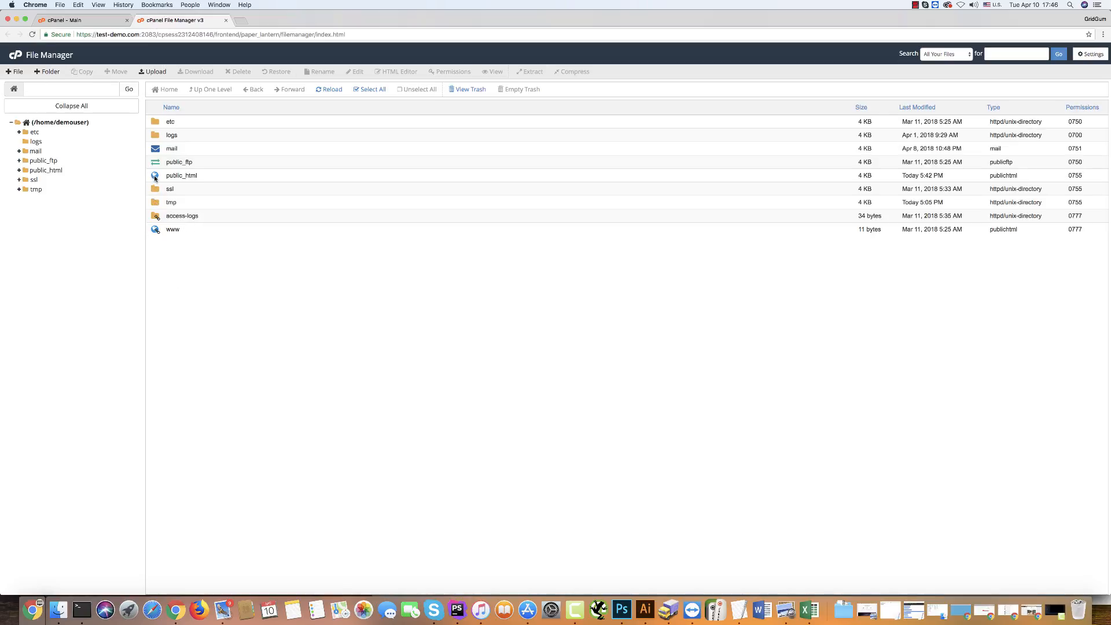
double_click(155, 176)
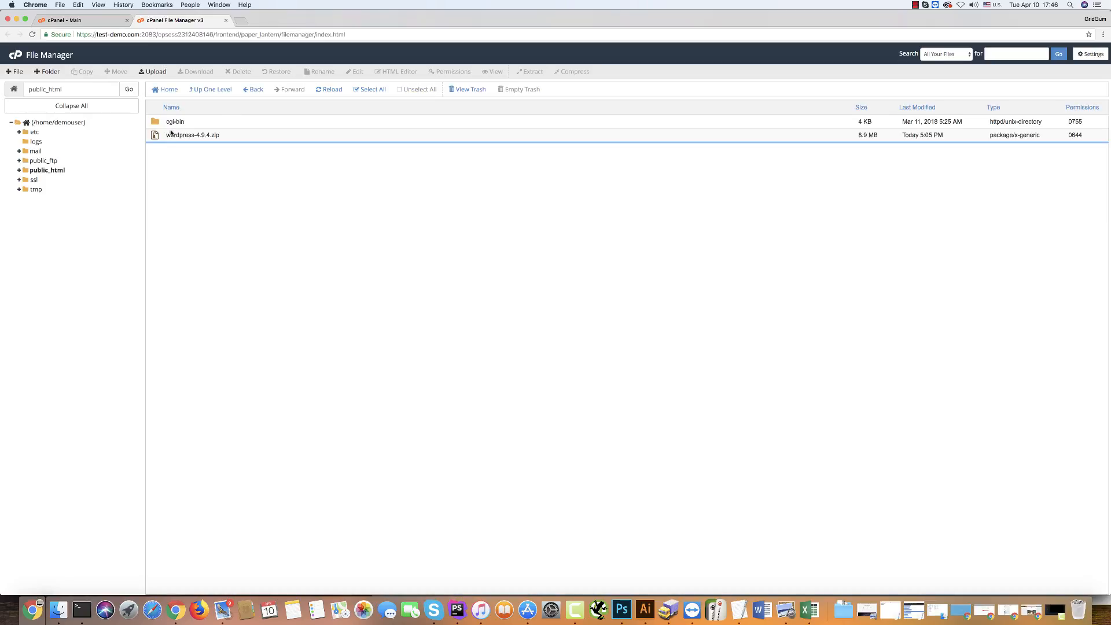
click(241, 139)
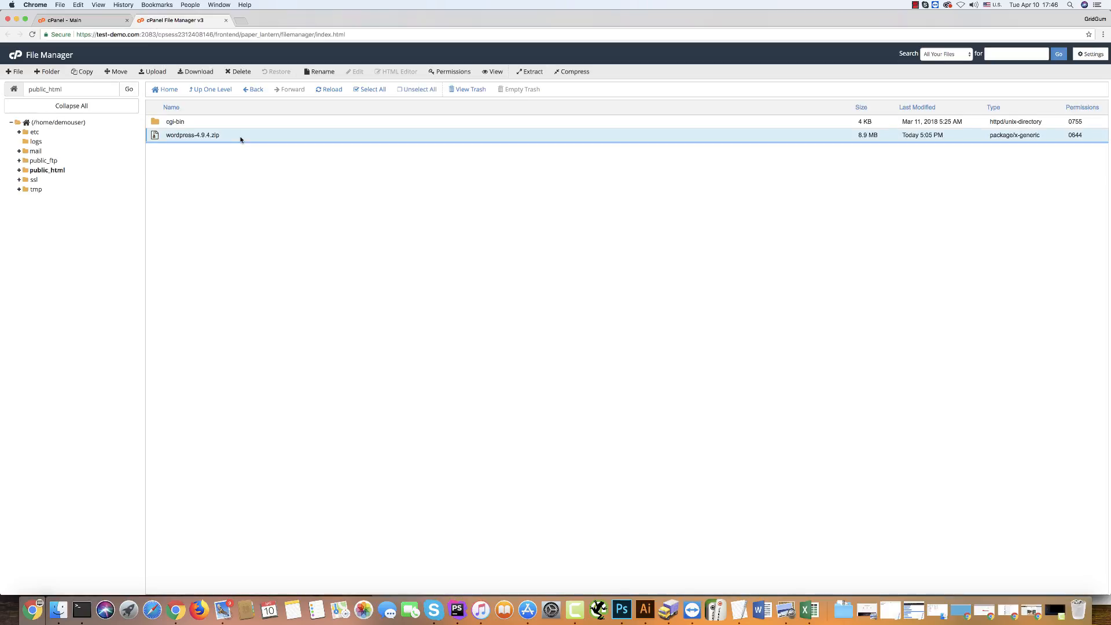
click(157, 72)
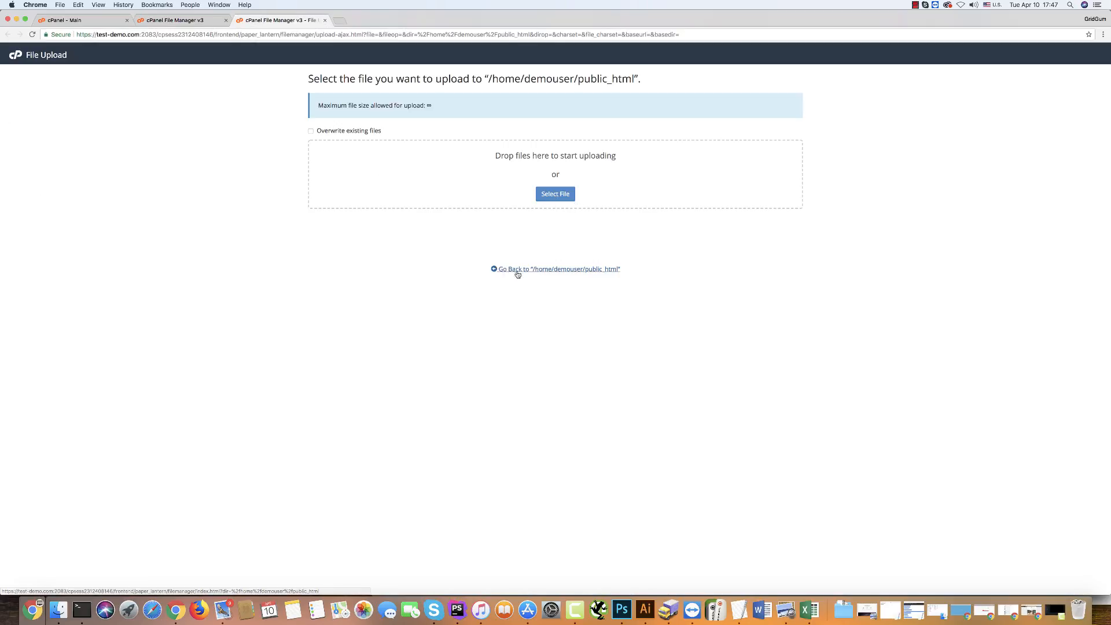
key(super+w)
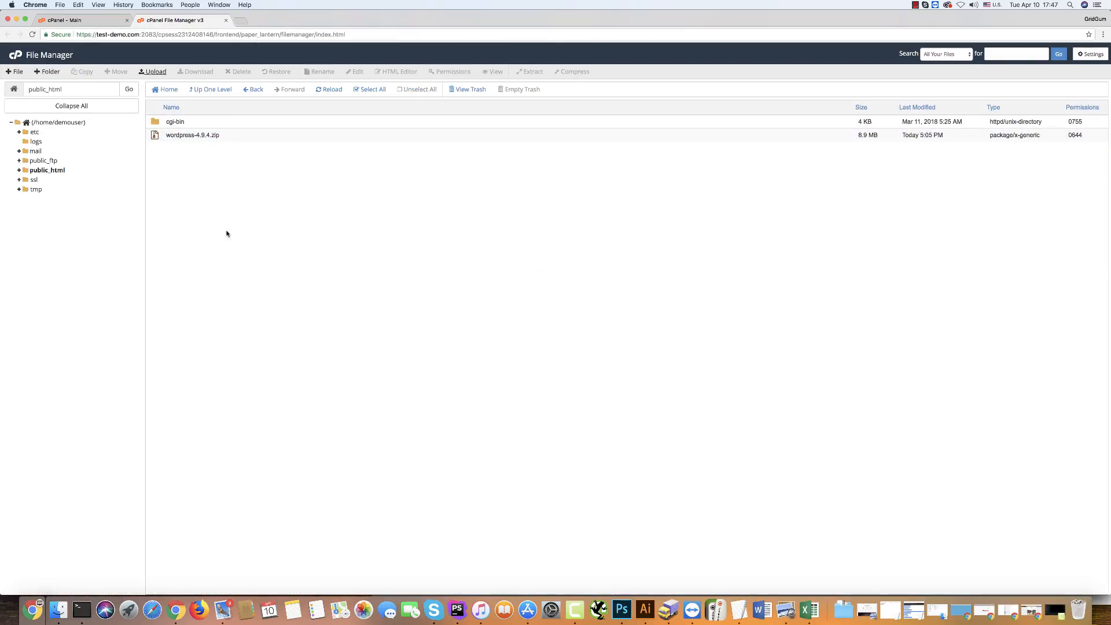
Extract wordpress-4.9.4.zip into /public_html.
click(229, 136)
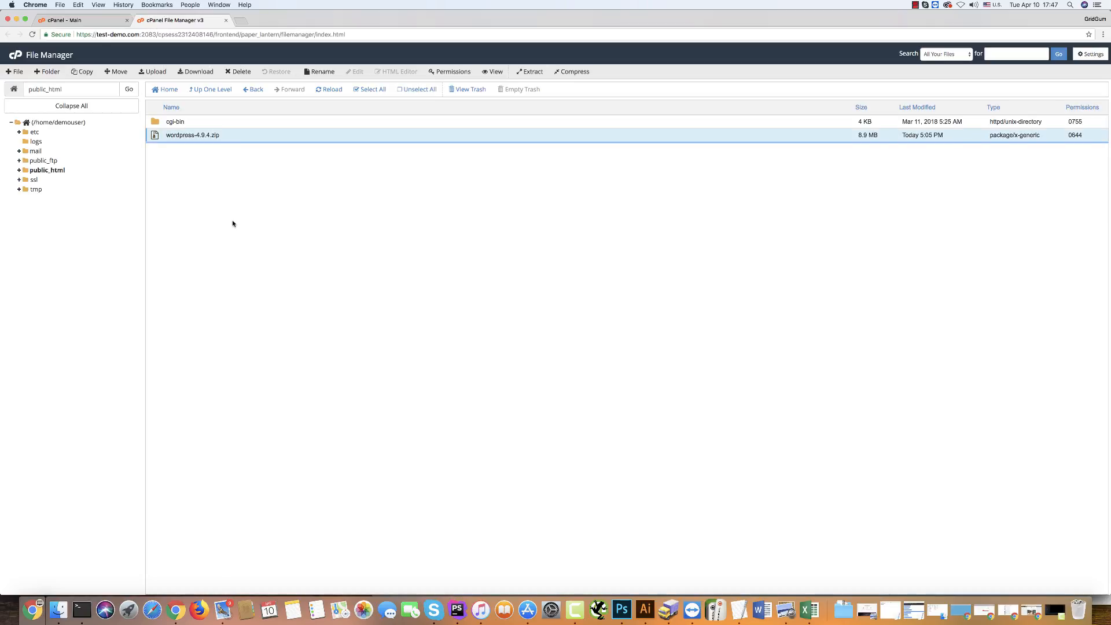
click(525, 73)
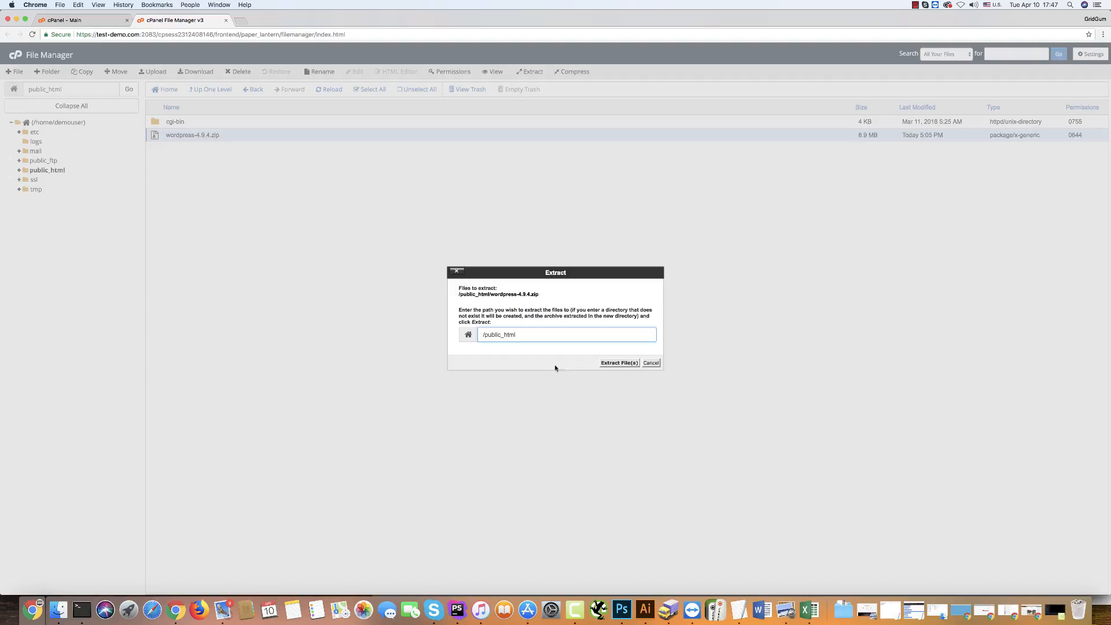
click(617, 363)
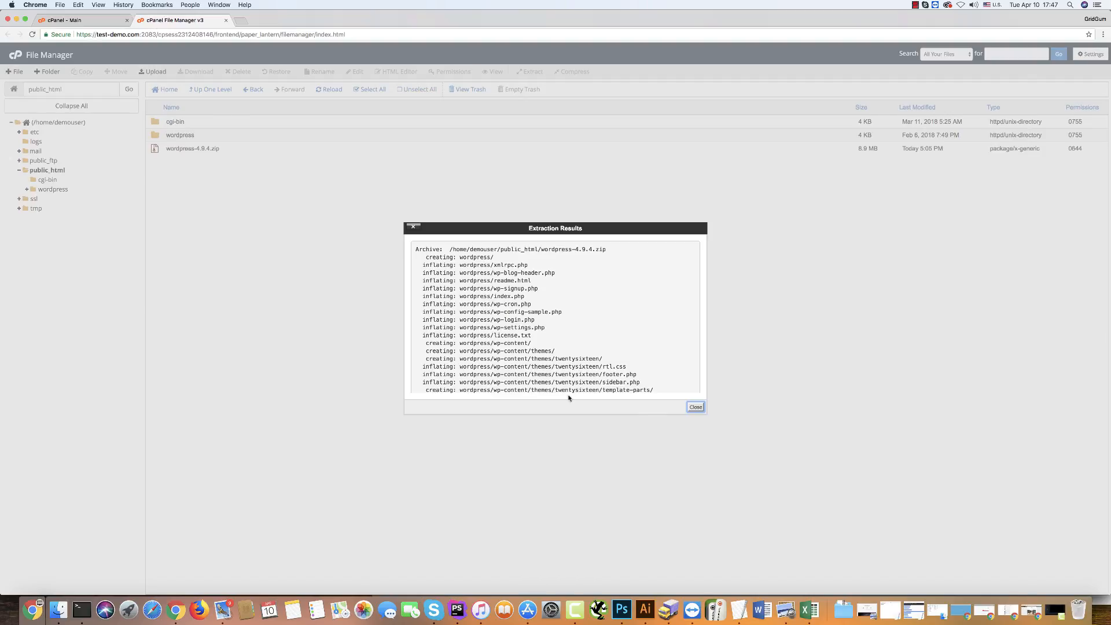
Move all files from the extracted wordpress folder up into public_html and return to public_html.
click(696, 407)
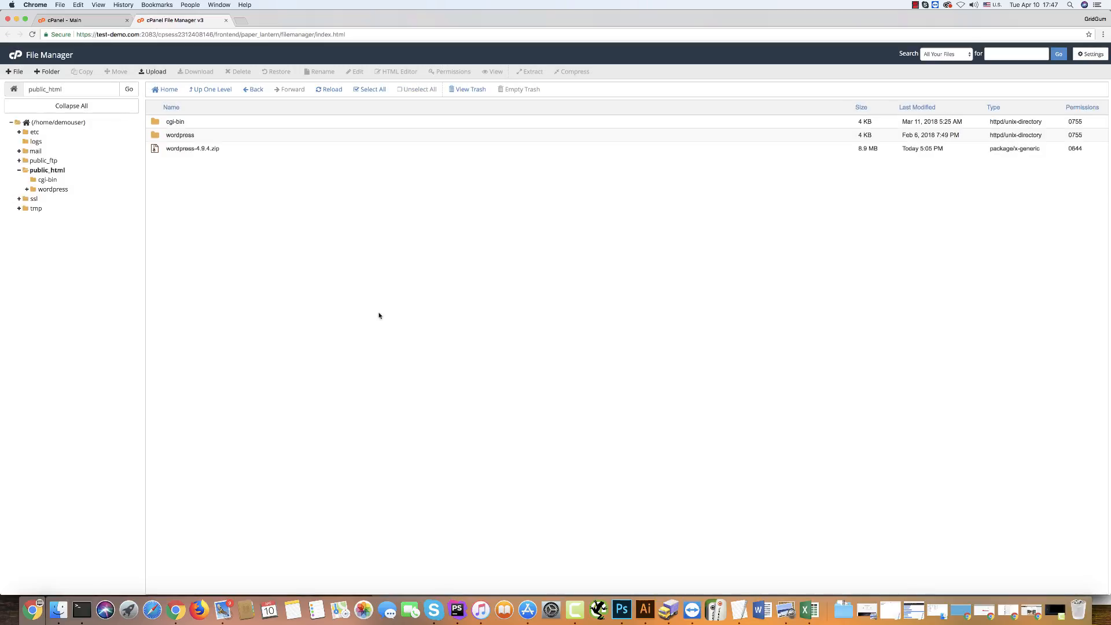
click(155, 136)
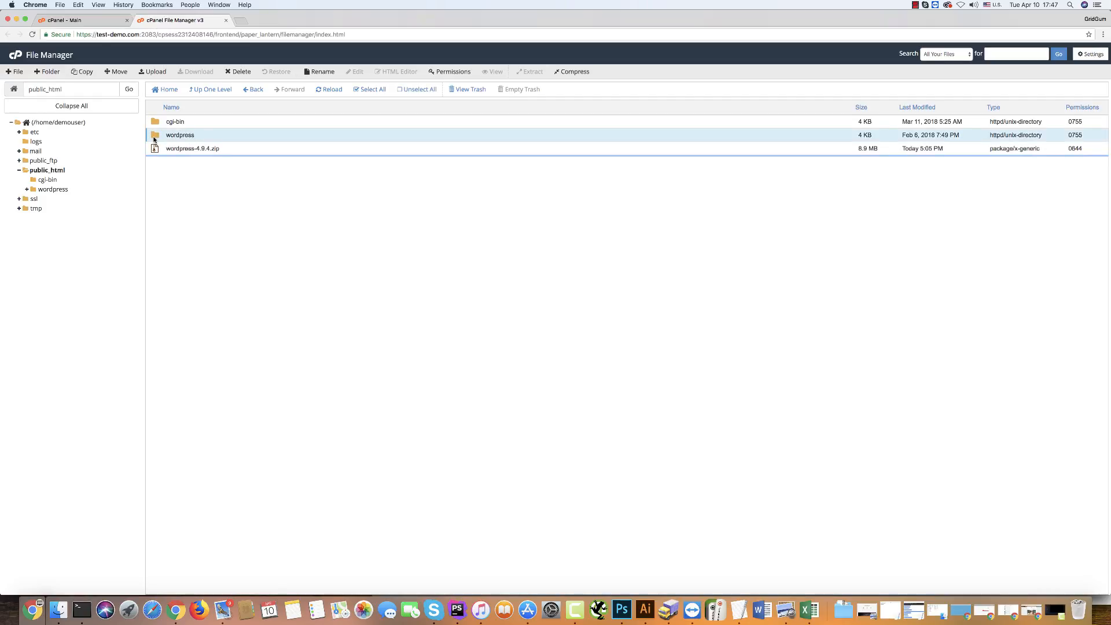
double_click(155, 139)
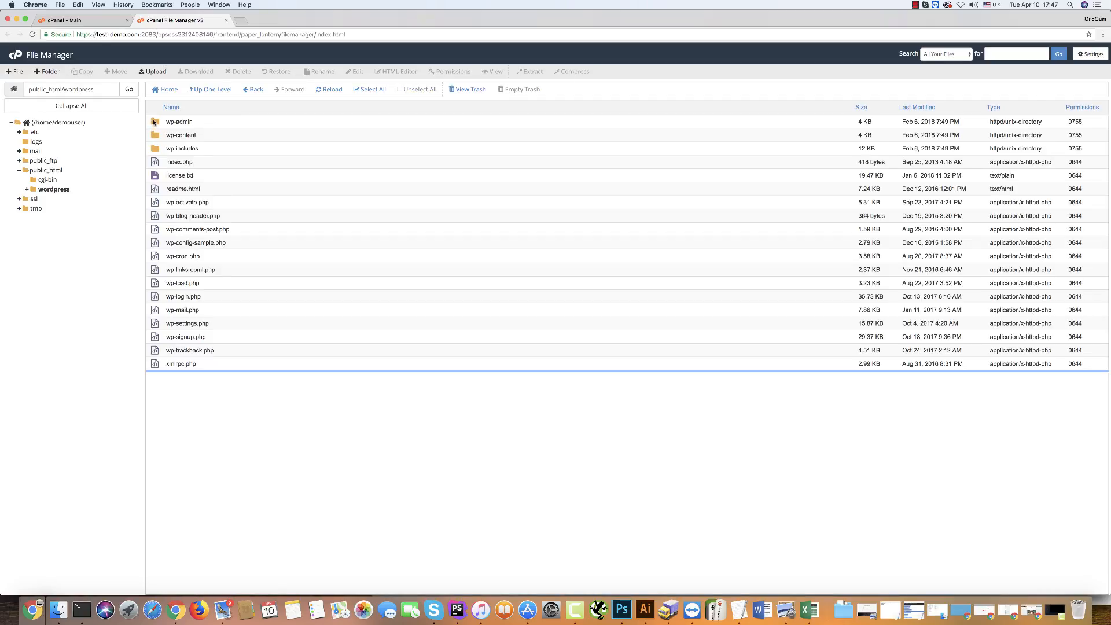
click(155, 122)
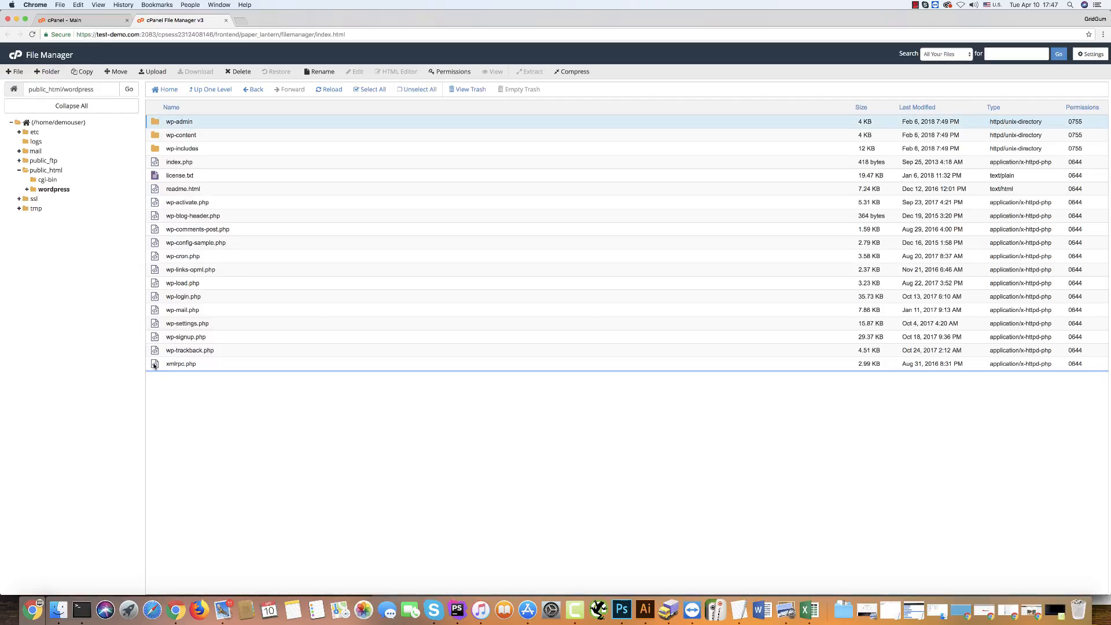
shift+click(155, 365)
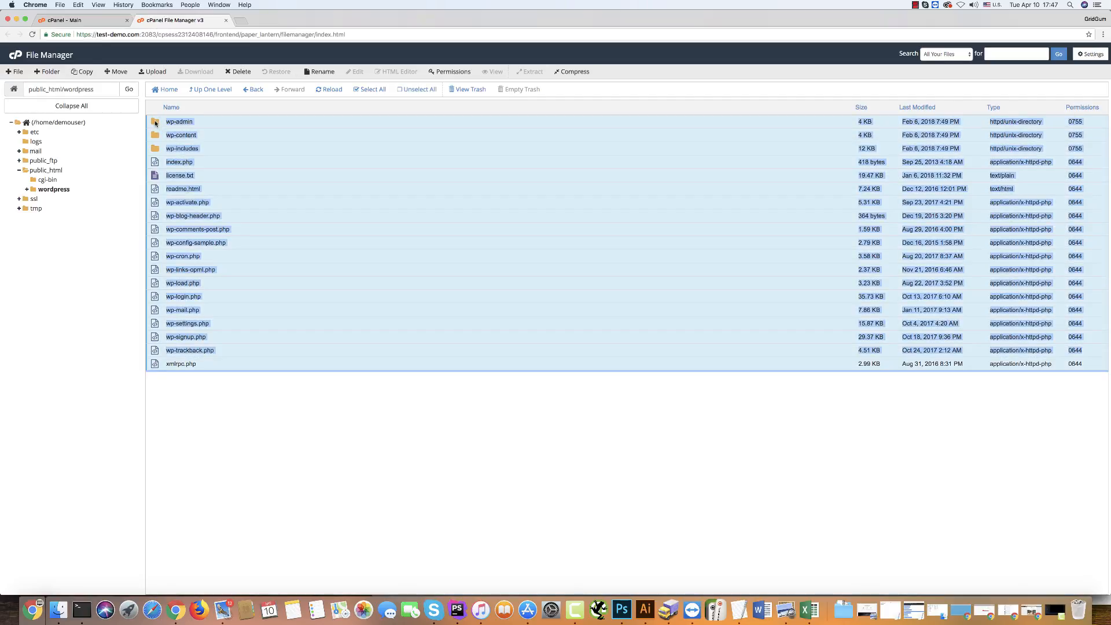
drag(159, 127, 42, 172)
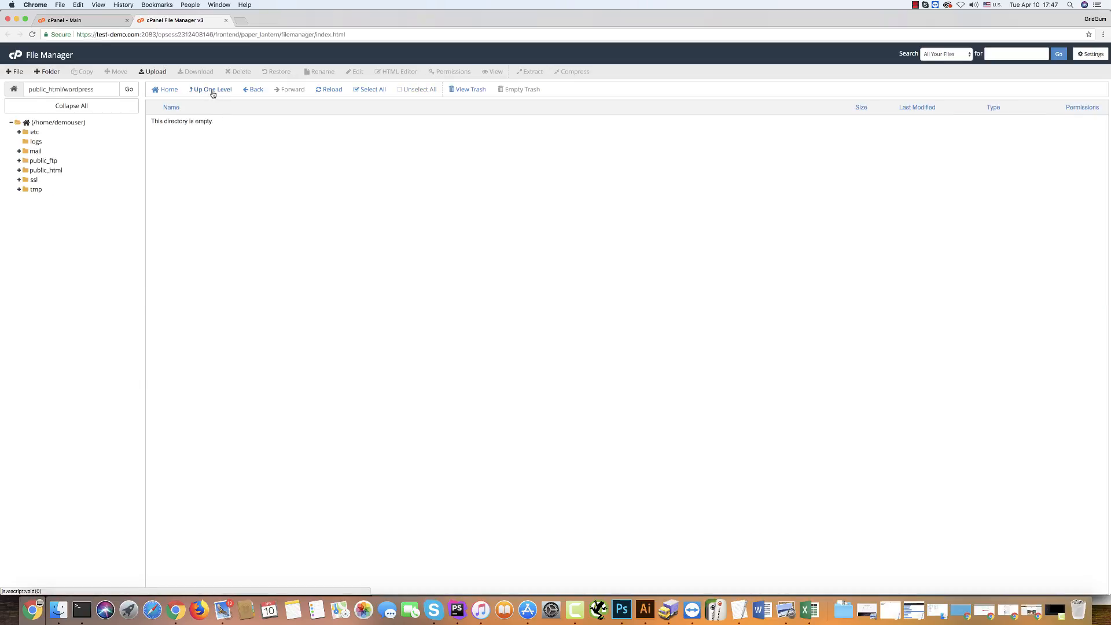
click(212, 92)
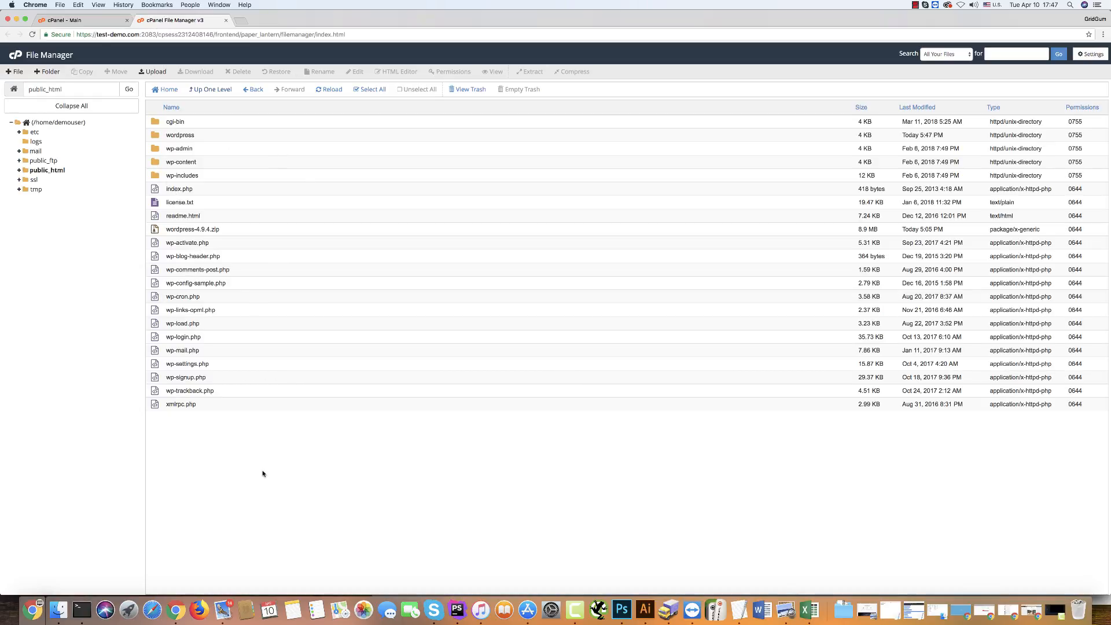
Open test-demo.com in a new tab and continue the WordPress setup with English (United States).
click(241, 21)
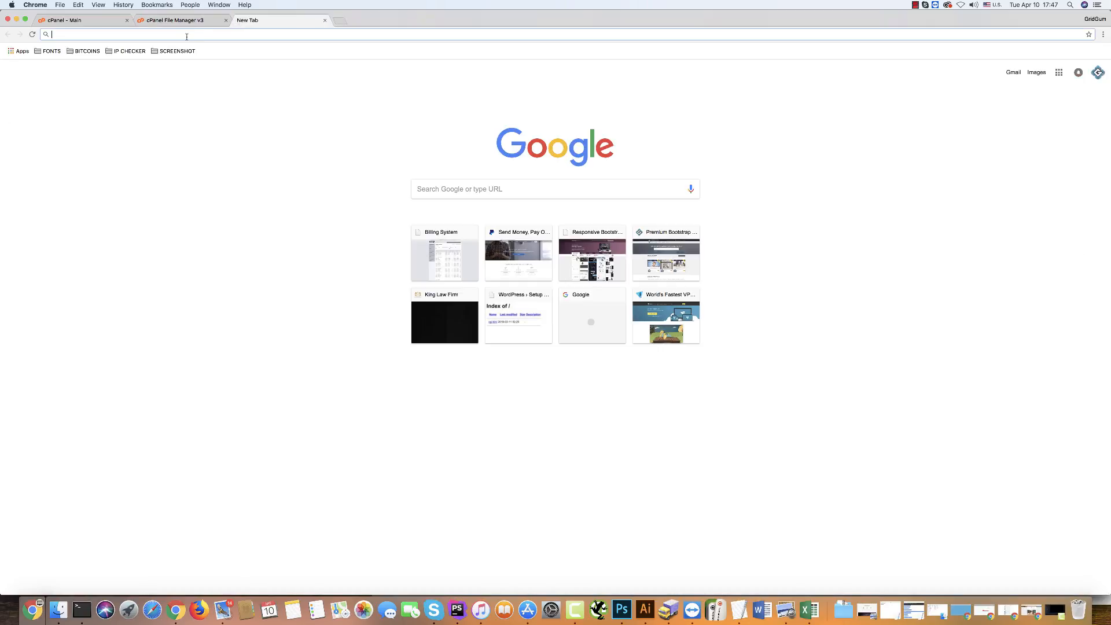
text(test-demo.com)
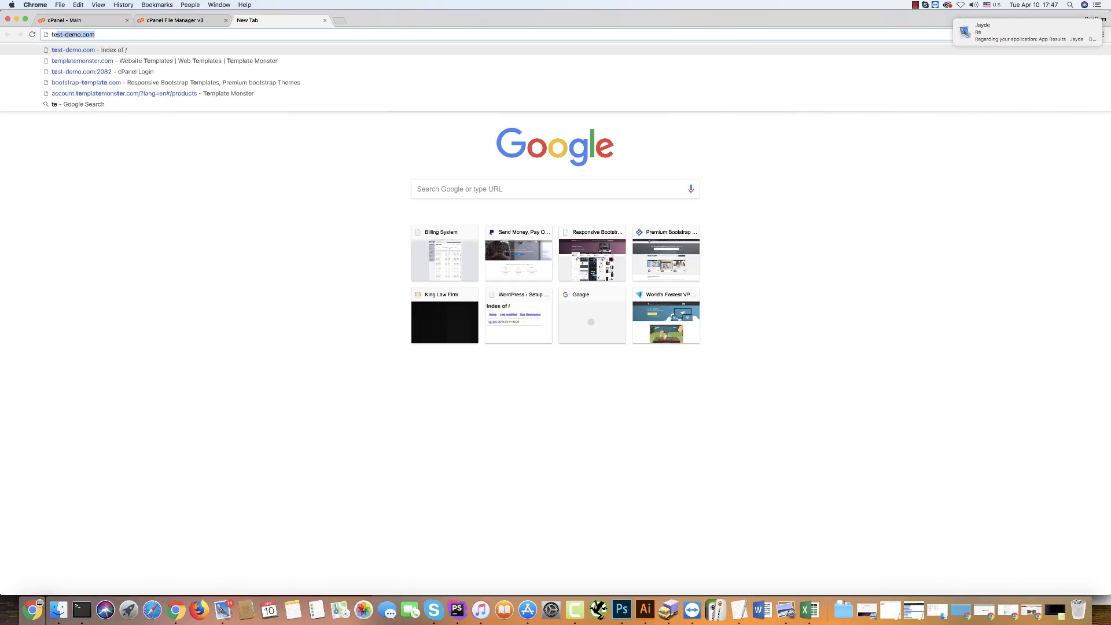
key(Return)
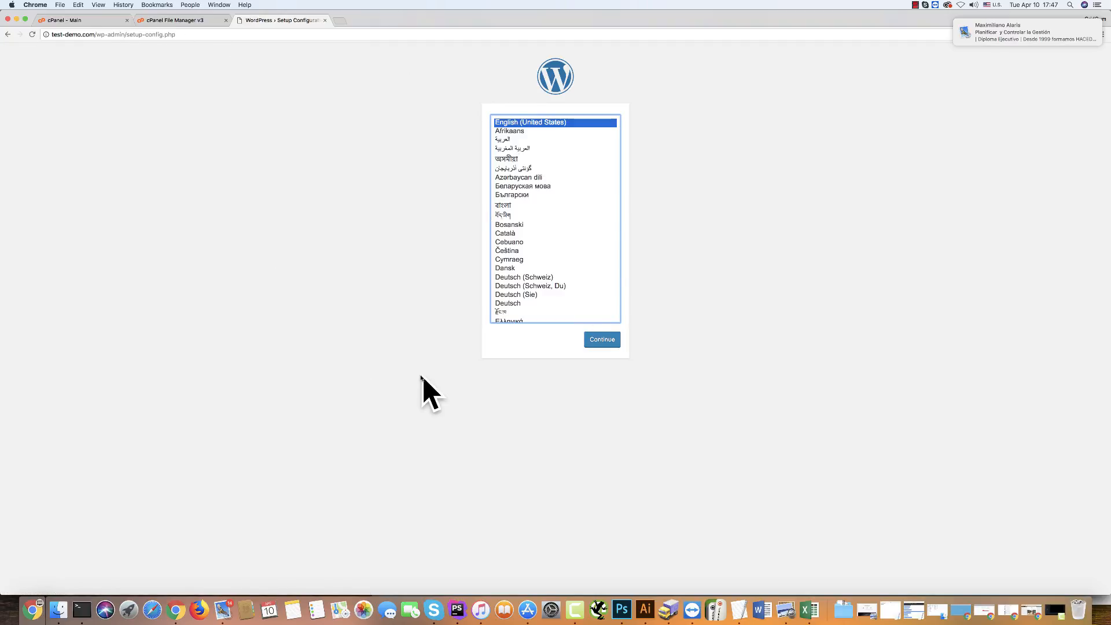
click(603, 344)
click(602, 344)
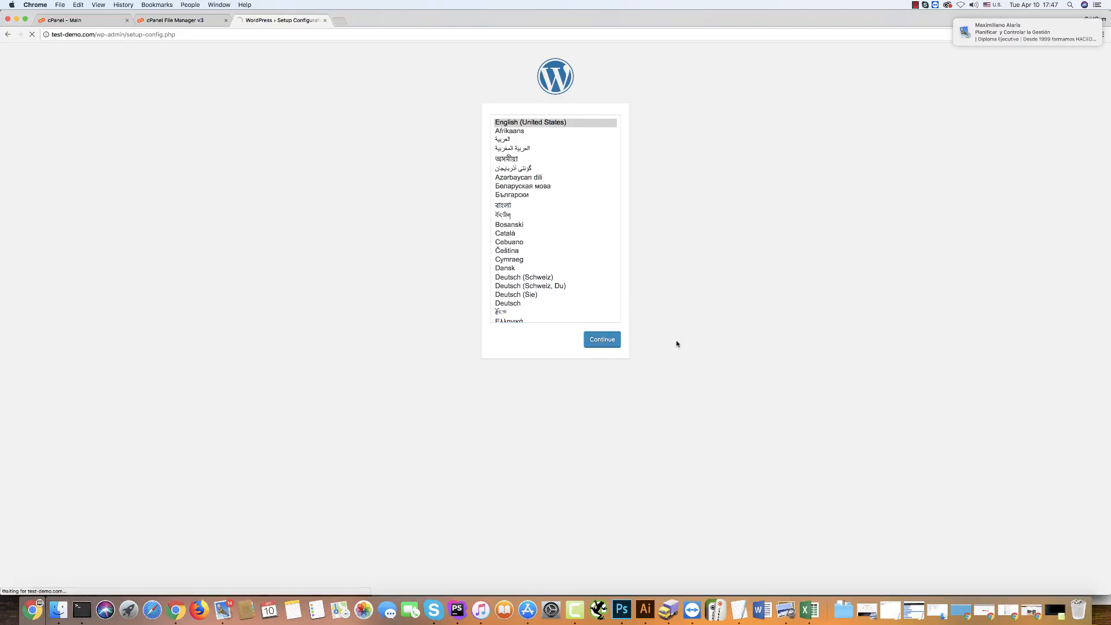
click(420, 281)
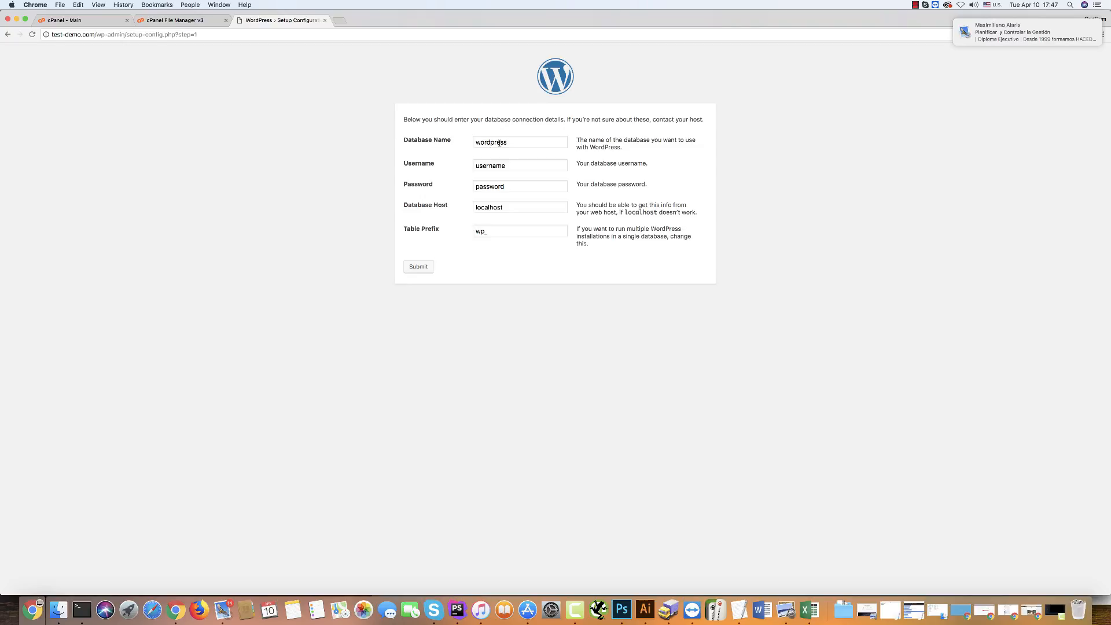
Set the database name in the connection form to demouser_transport.
drag(512, 142, 383, 139)
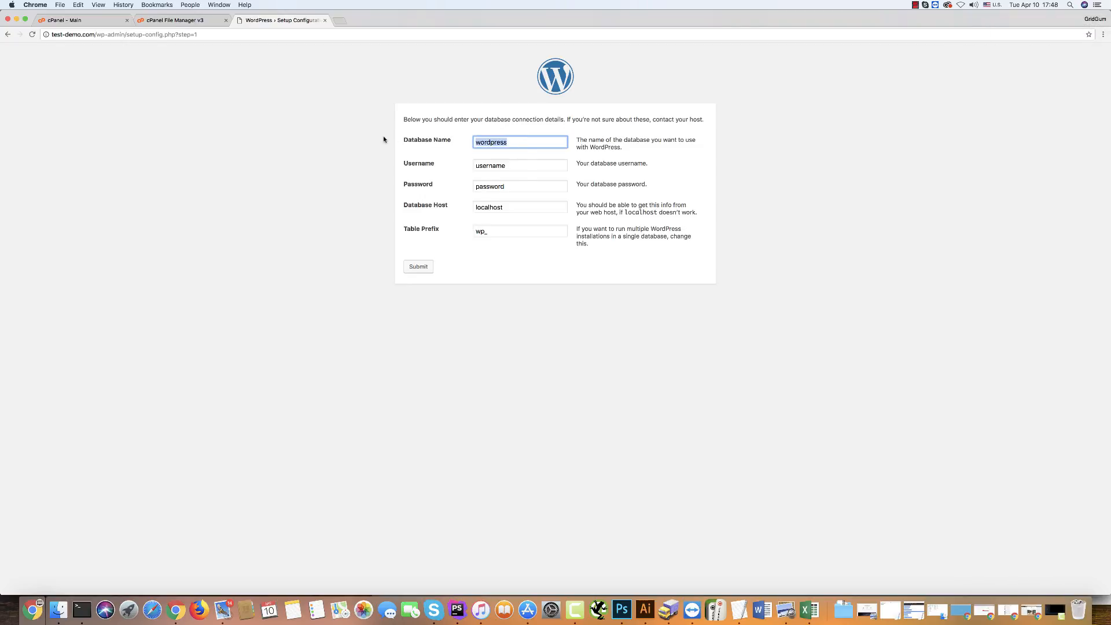
text(demouser_flextop)
click(502, 164)
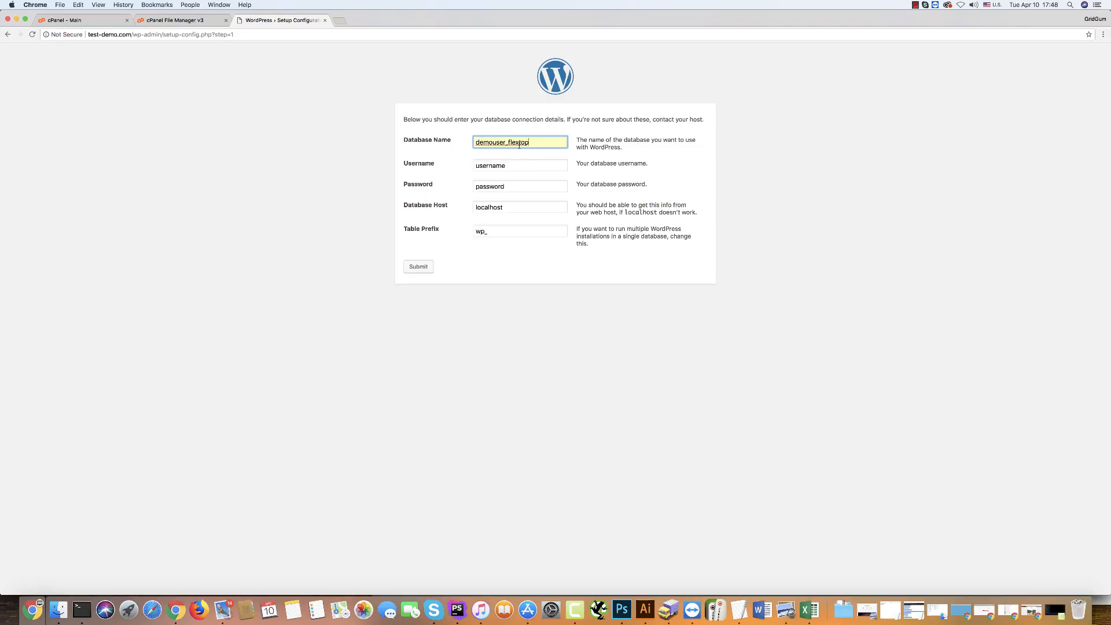
drag(509, 142, 551, 143)
text(tran)
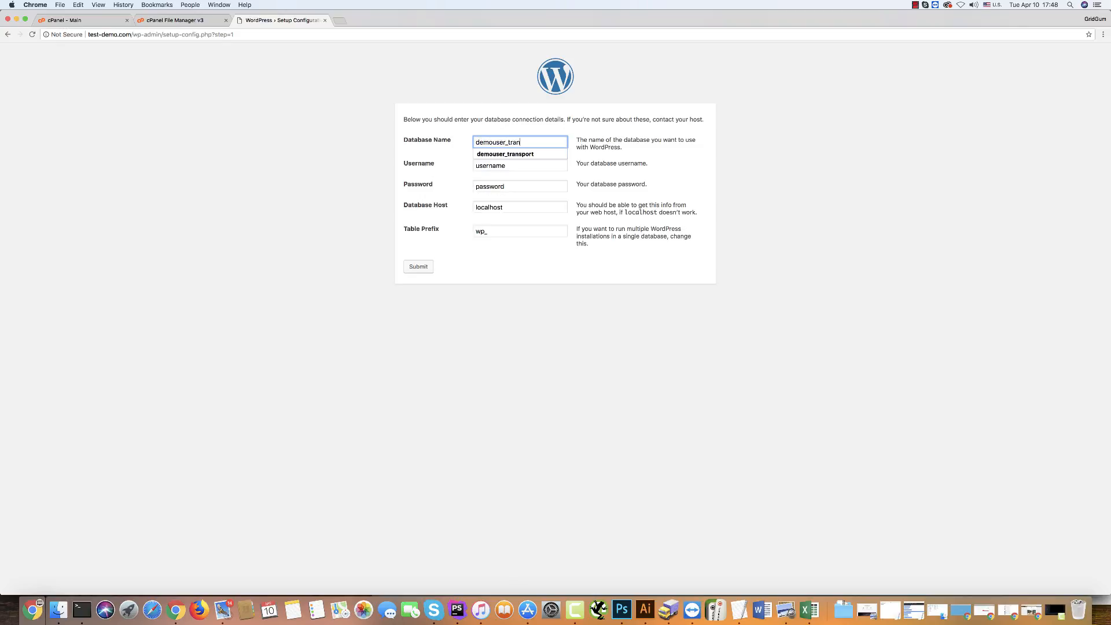
text(sport)
click(507, 142)
drag(507, 141, 435, 146)
key(super+c)
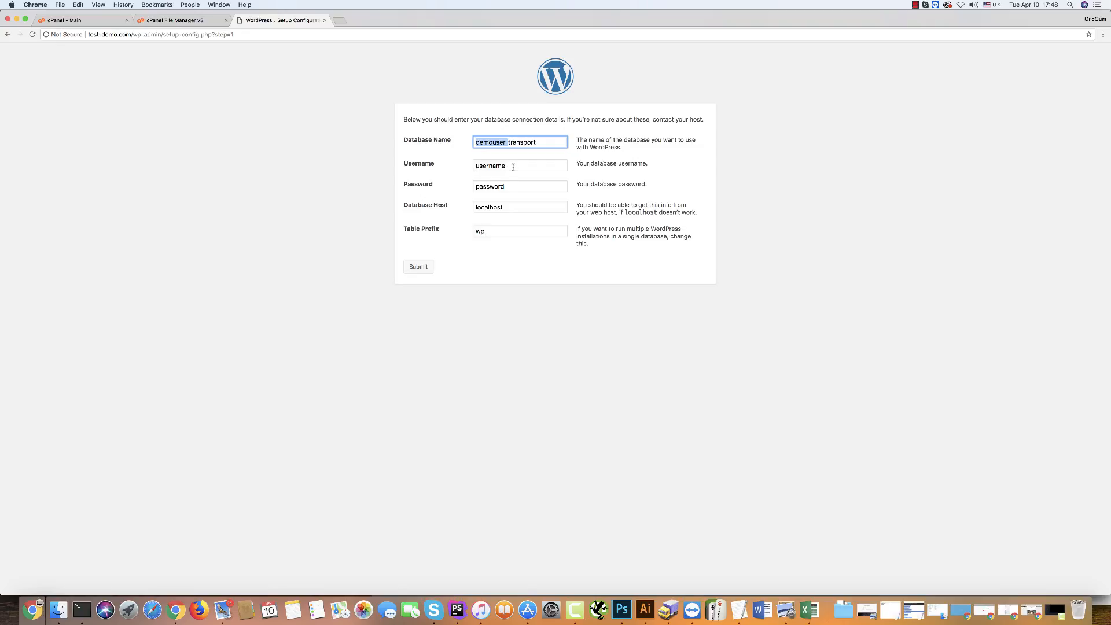
Enter the database username and the database password, then submit the connection details.
key(Tab)
key(super+v)
click(524, 187)
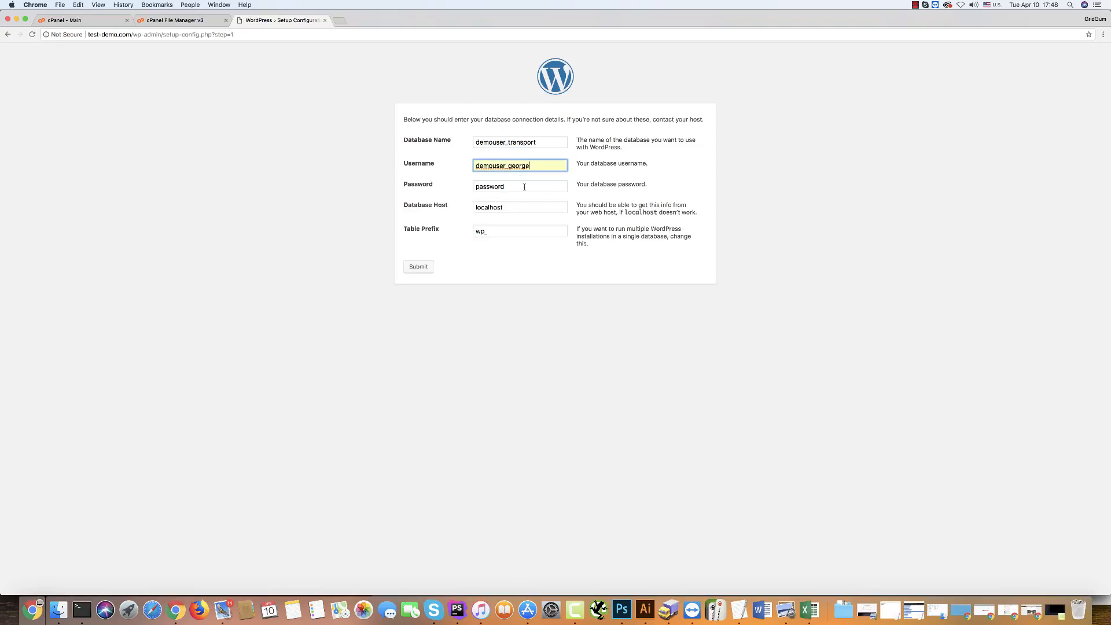
key(Tab)
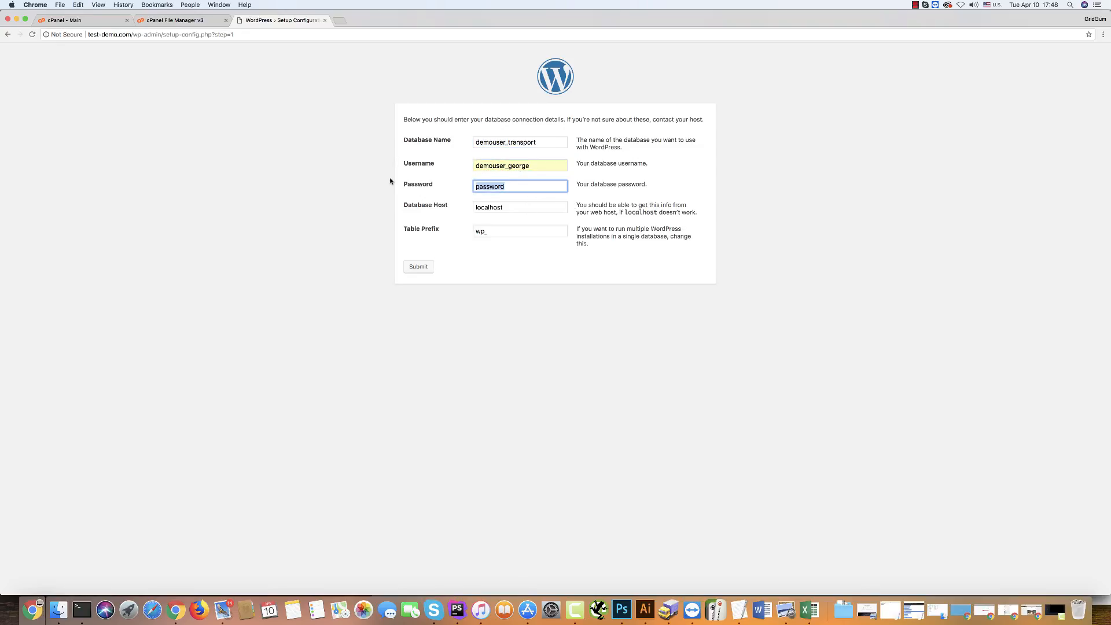
text(q1w2e3r4t5)
click(458, 249)
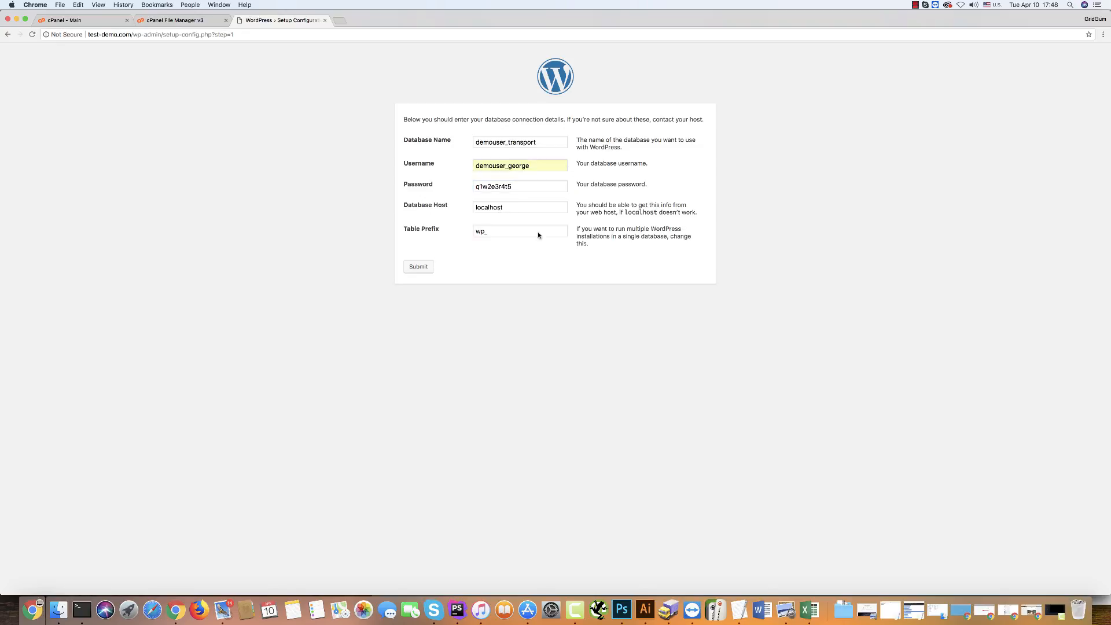
click(417, 267)
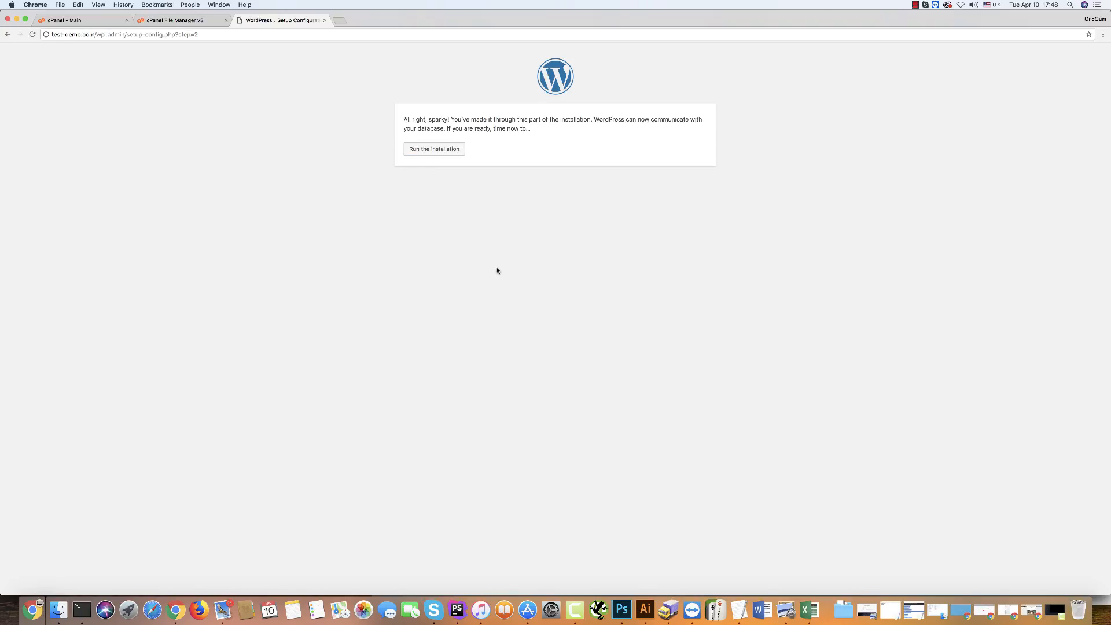
Run the installation and set the site title to Transportation Company.
click(427, 149)
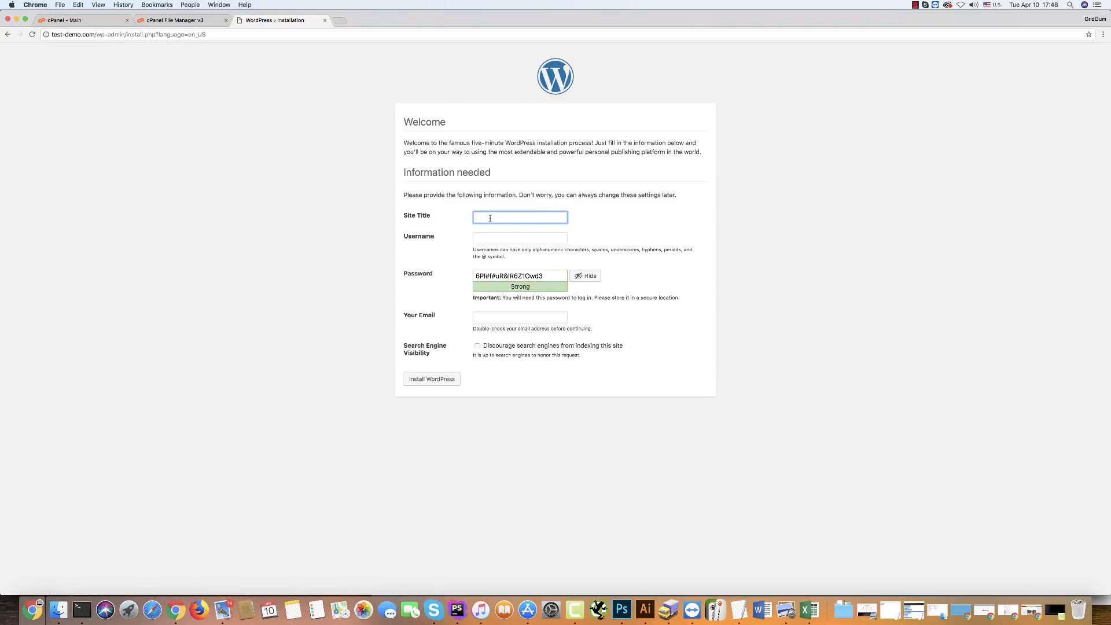
text(Transportation Company)
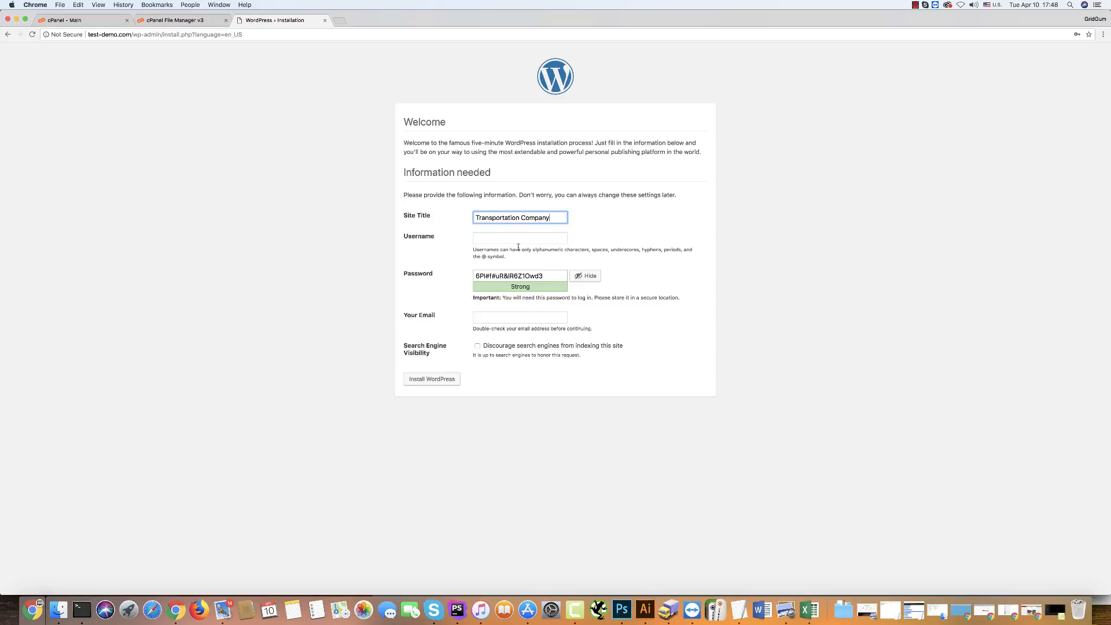
key(Tab)
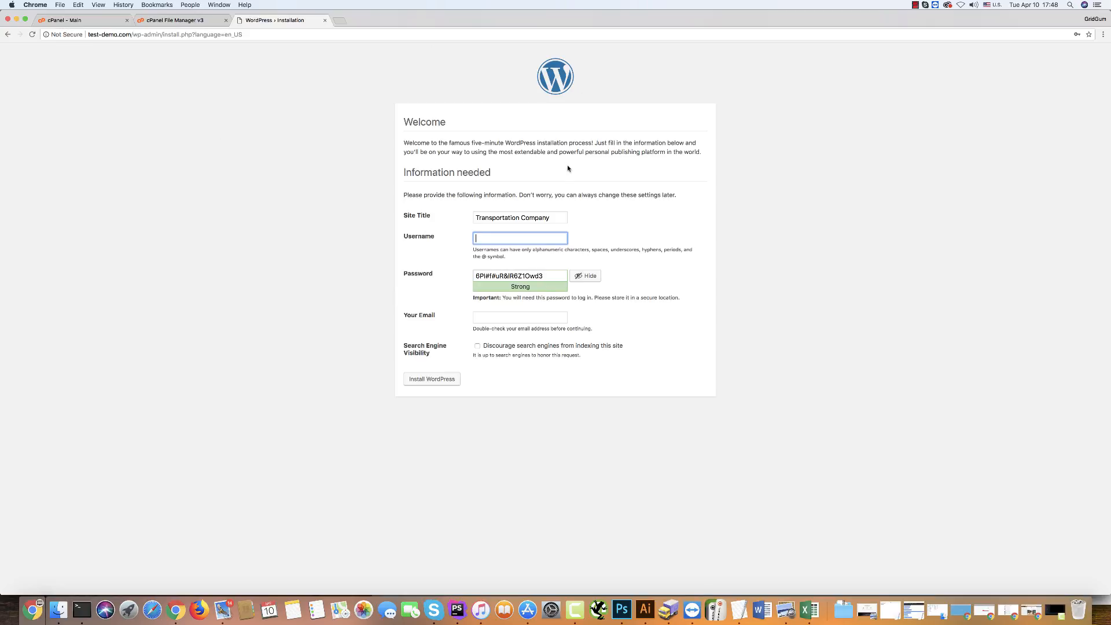
Set the admin username to admin, replace the generated password with your own, and confirm the weak password.
text(admin)
click(337, 166)
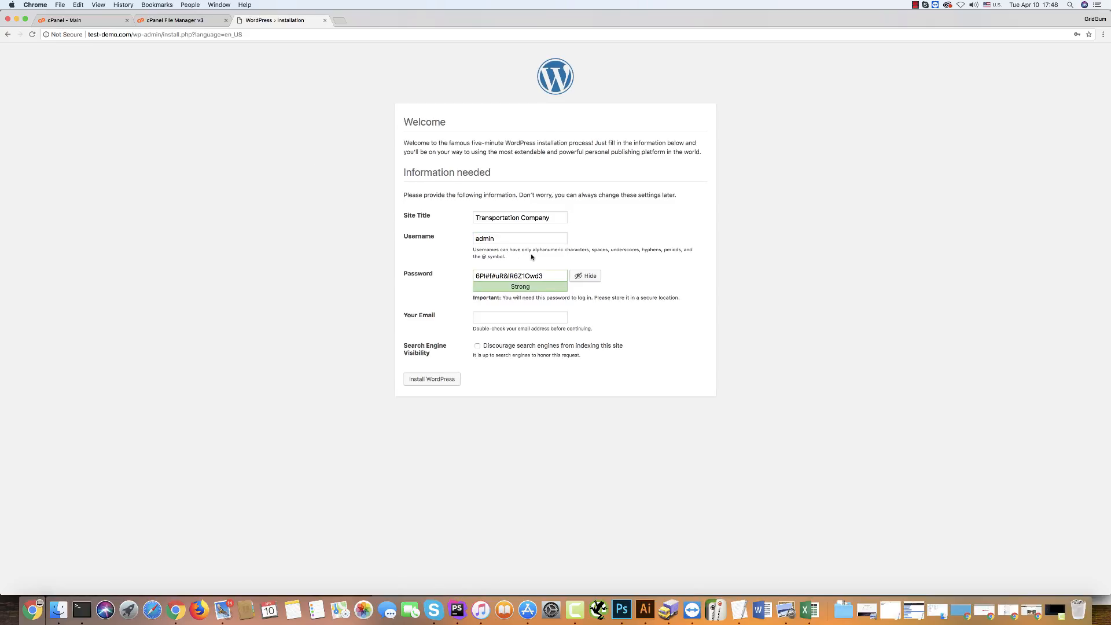
drag(544, 275, 357, 270)
text(q)
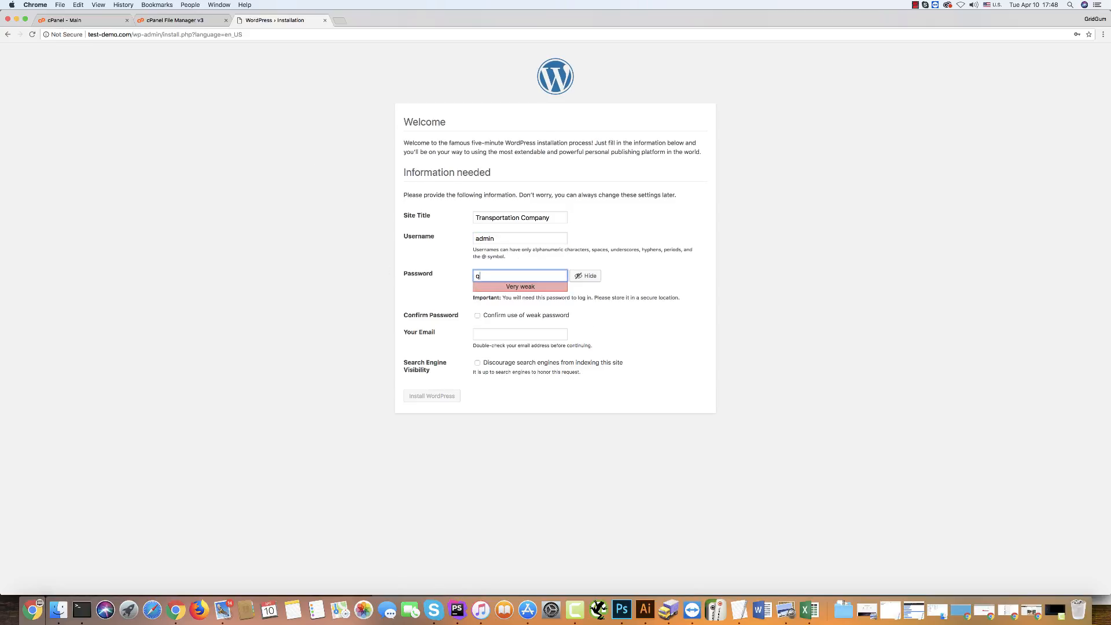
text(1w2e3r4t5)
click(478, 315)
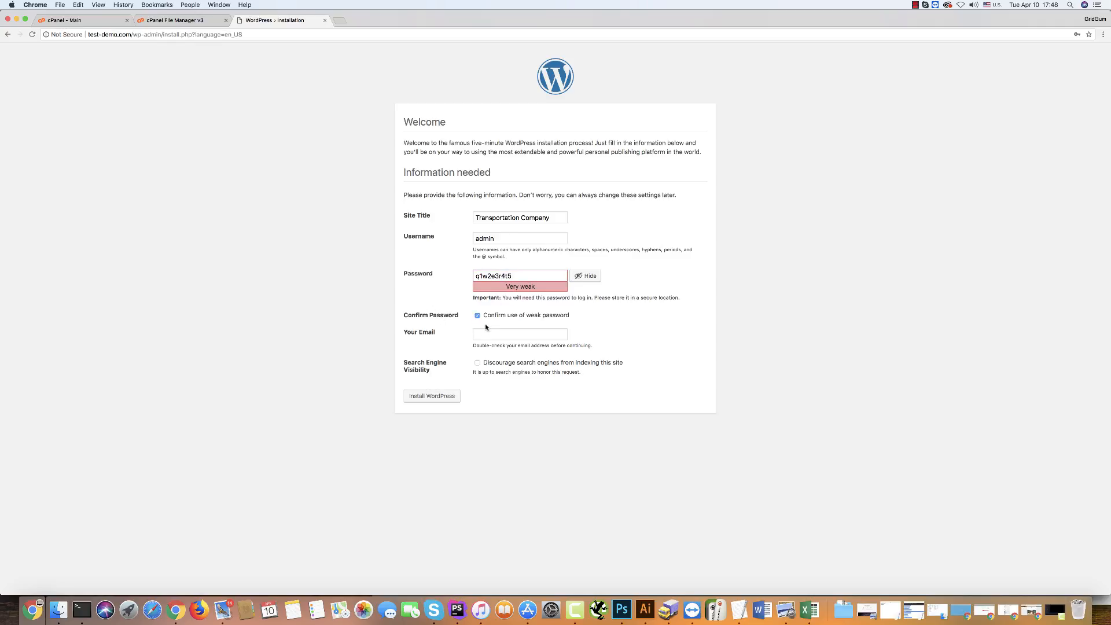
Fill in the admin e-mail address and install WordPress.
click(477, 334)
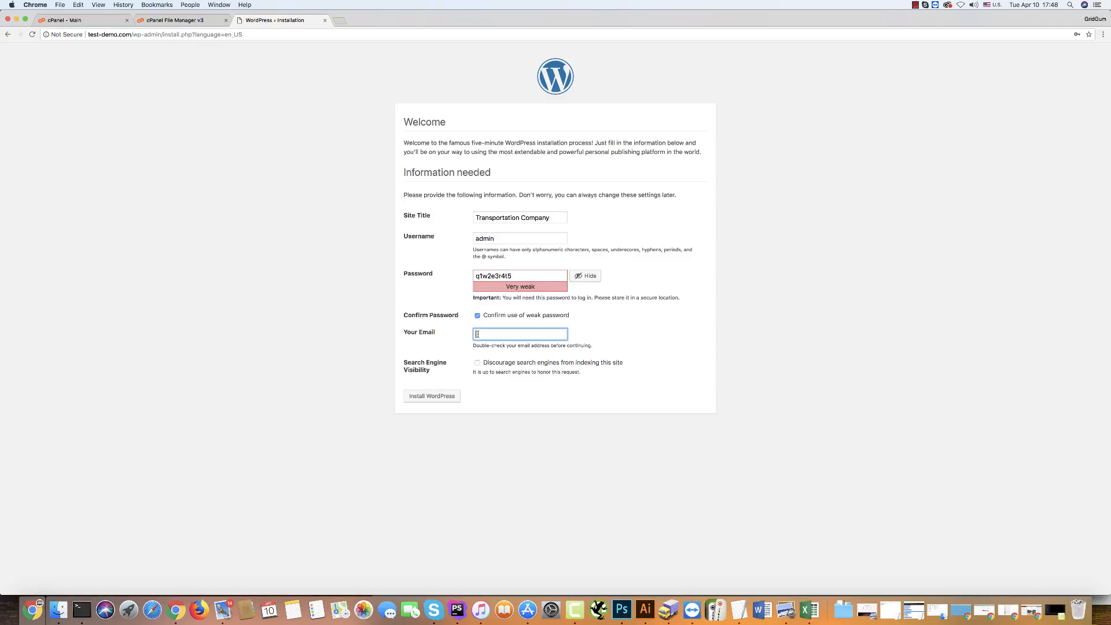
click(491, 346)
click(433, 397)
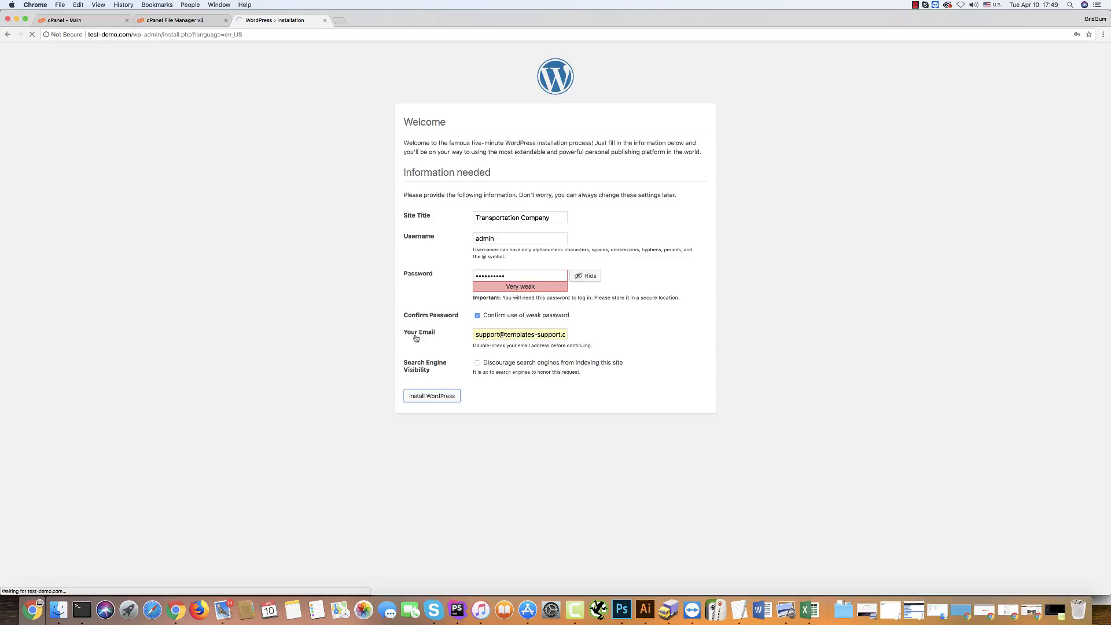
Log in to the new site as admin with the account password.
click(414, 216)
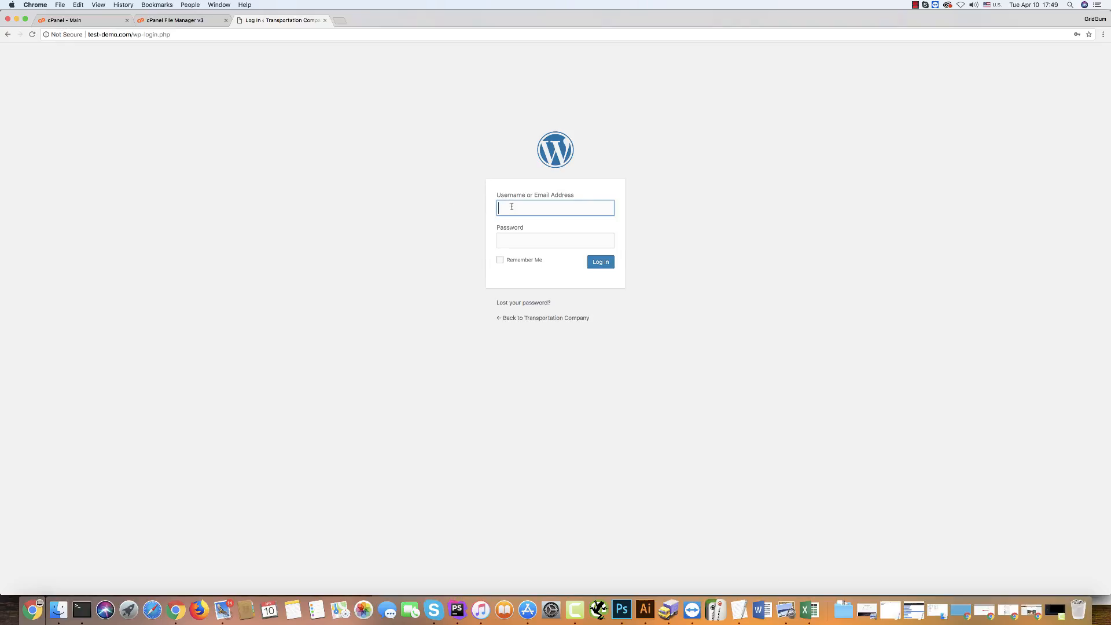
text(admin)
click(512, 221)
click(514, 240)
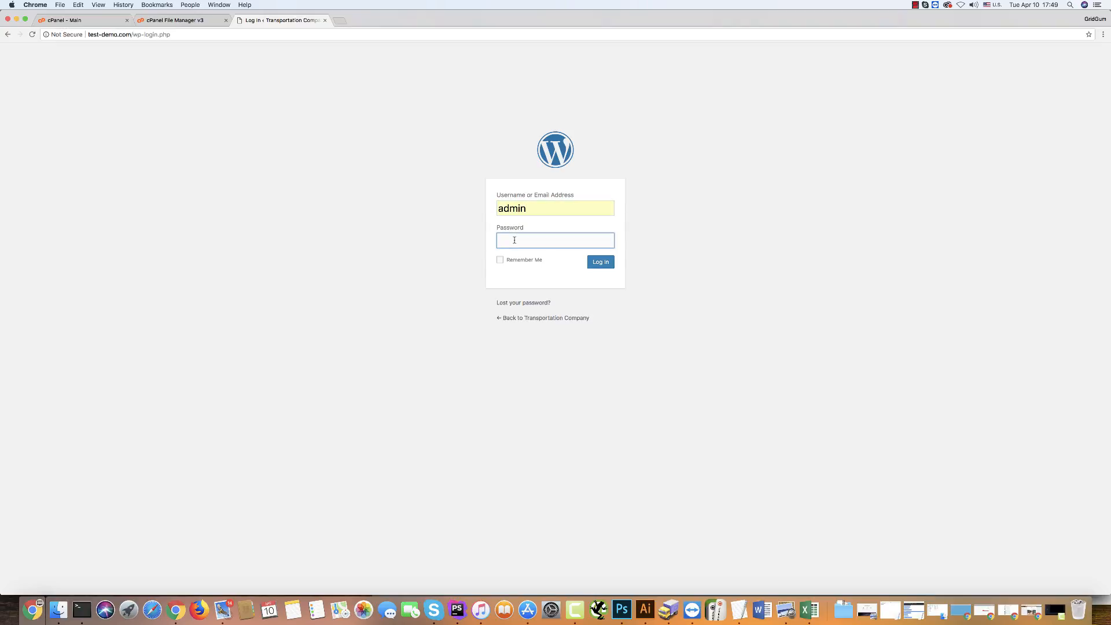
text(••••••••••)
click(602, 265)
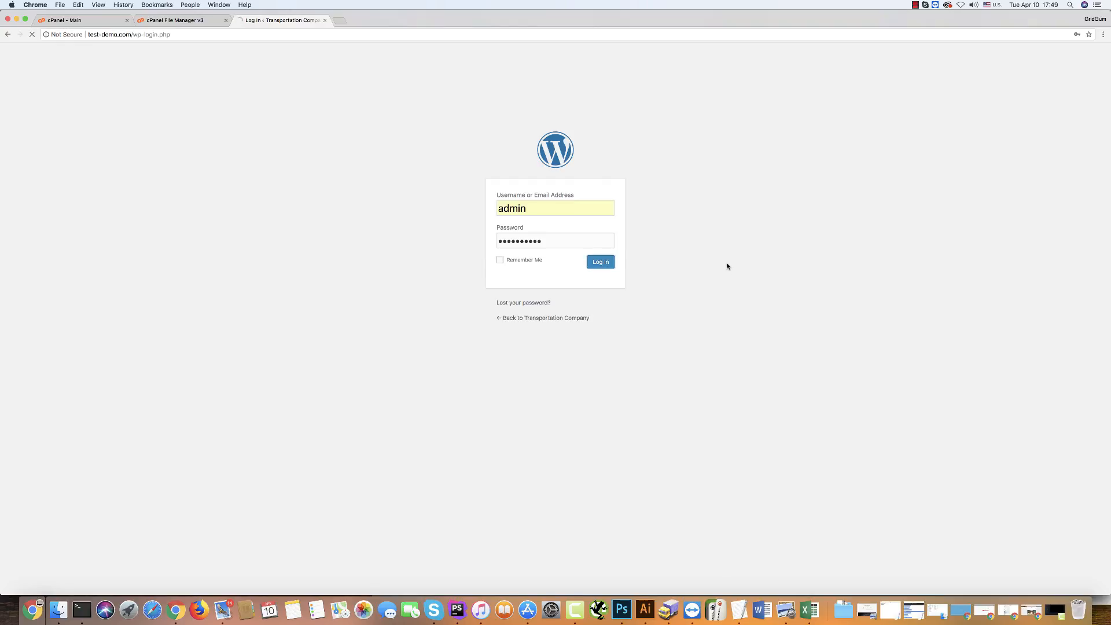